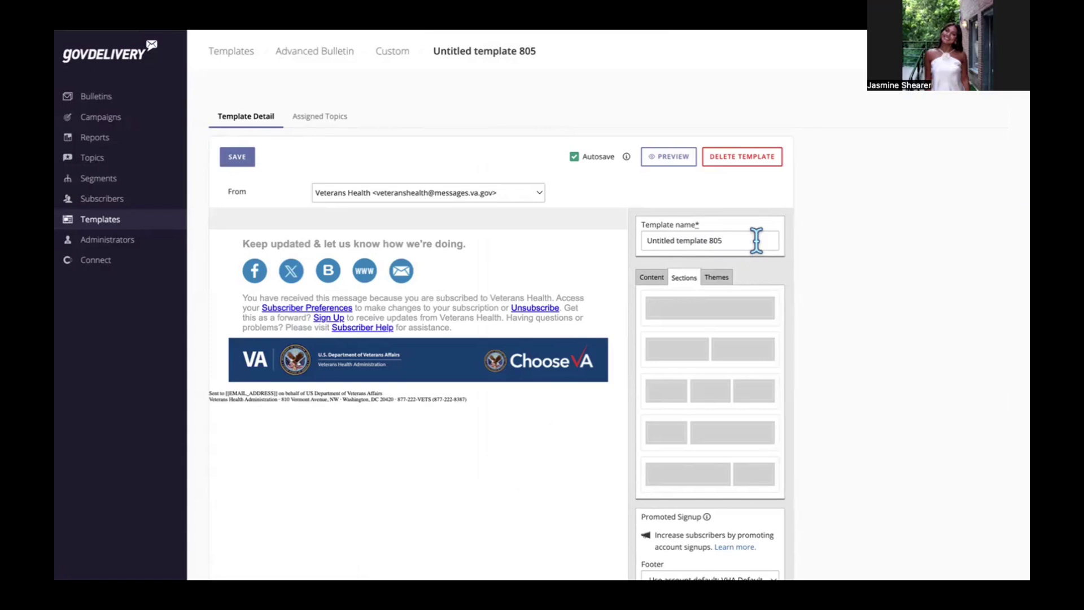
# Rename the template to the author's first name in possessive form followed by "Bulletin".
pyautogui.click(757, 241)
pyautogui.hotkey('ctrl', 'shift', 'Left')
pyautogui.hotkey('ctrl', 'shift', 'Left')
pyautogui.hotkey('ctrl', 'shift', 'Left')
pyautogui.press('BackSpace')
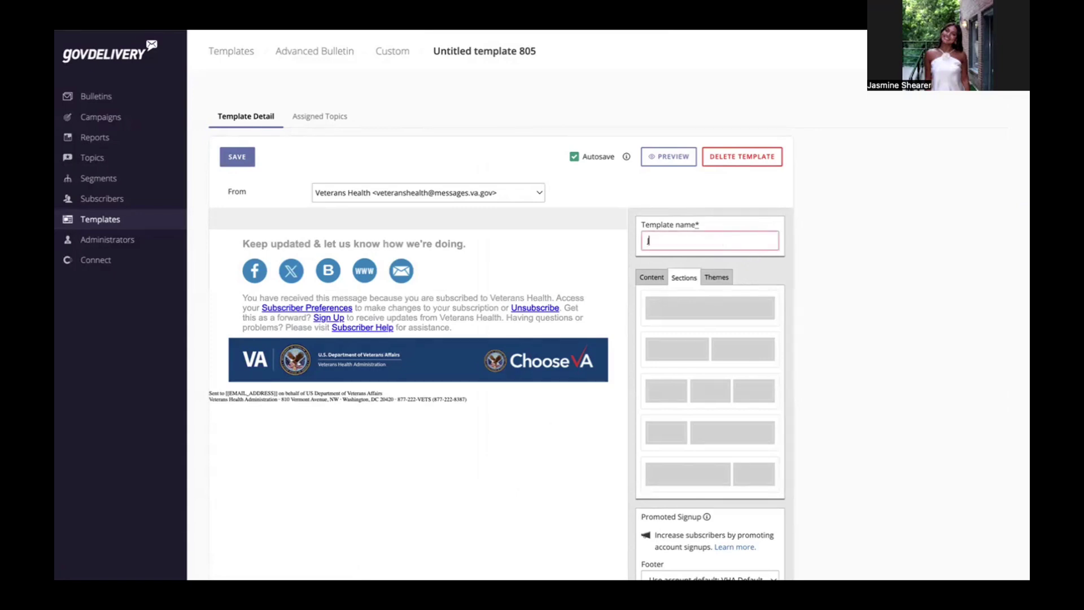
pyautogui.write("Jasmine'S")
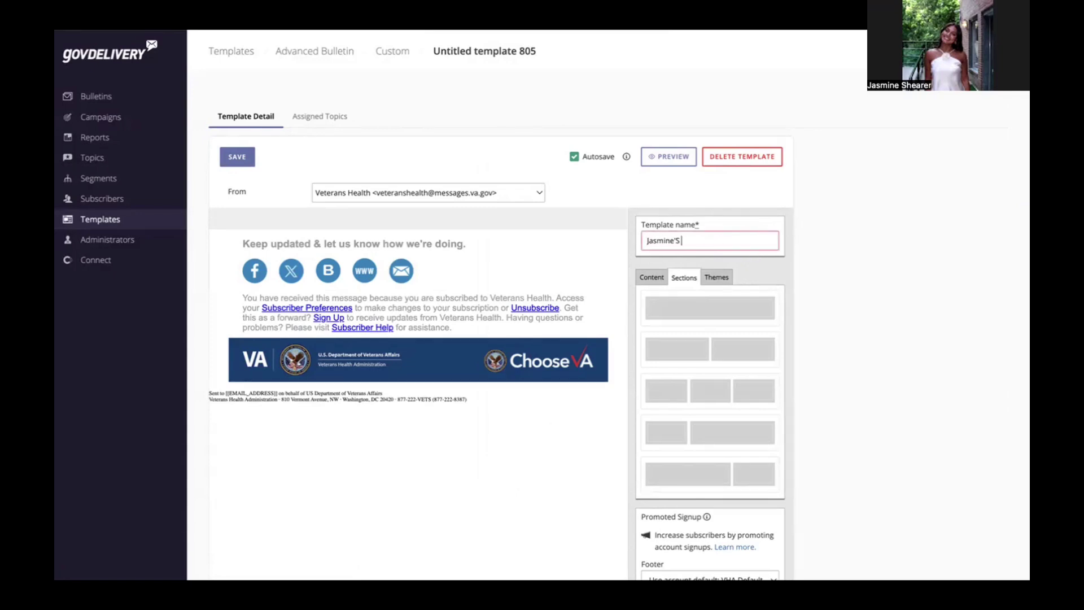
pyautogui.press('BackSpace')
pyautogui.press('BackSpace')
pyautogui.write("'s Bulletin")
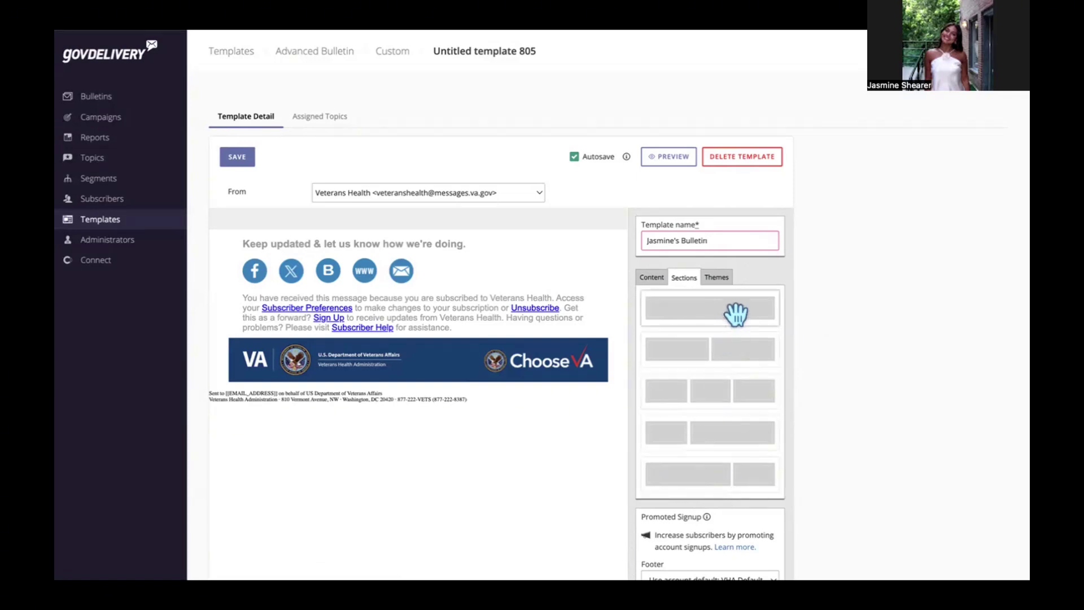
# Add a single-column section above the footer and place an Image block in it.
pyautogui.moveTo(736, 314); pyautogui.dragTo(585, 285)
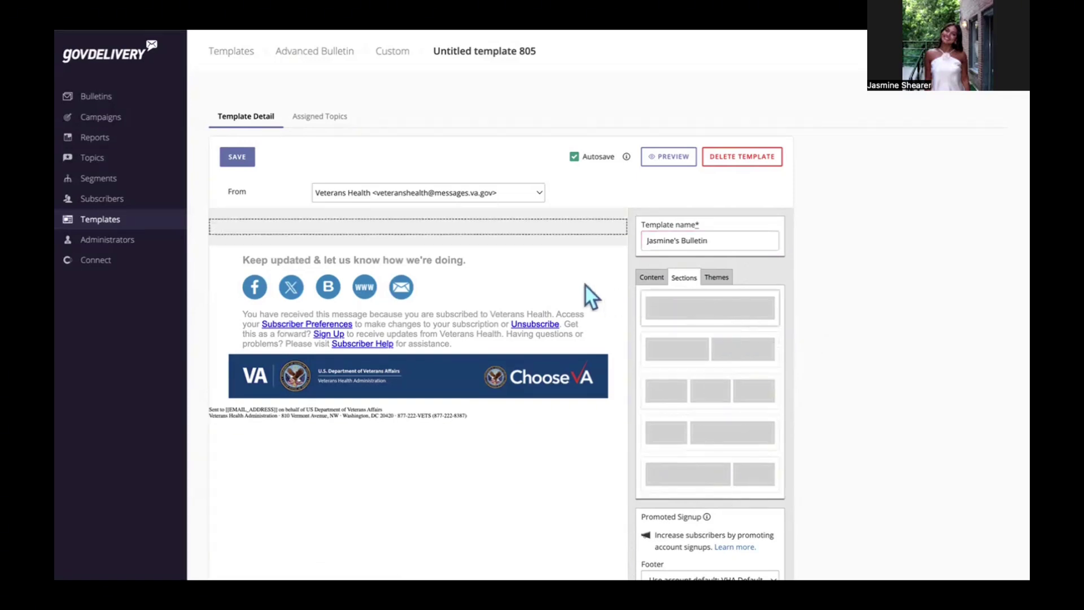
pyautogui.moveTo(648, 310); pyautogui.dragTo(425, 238)
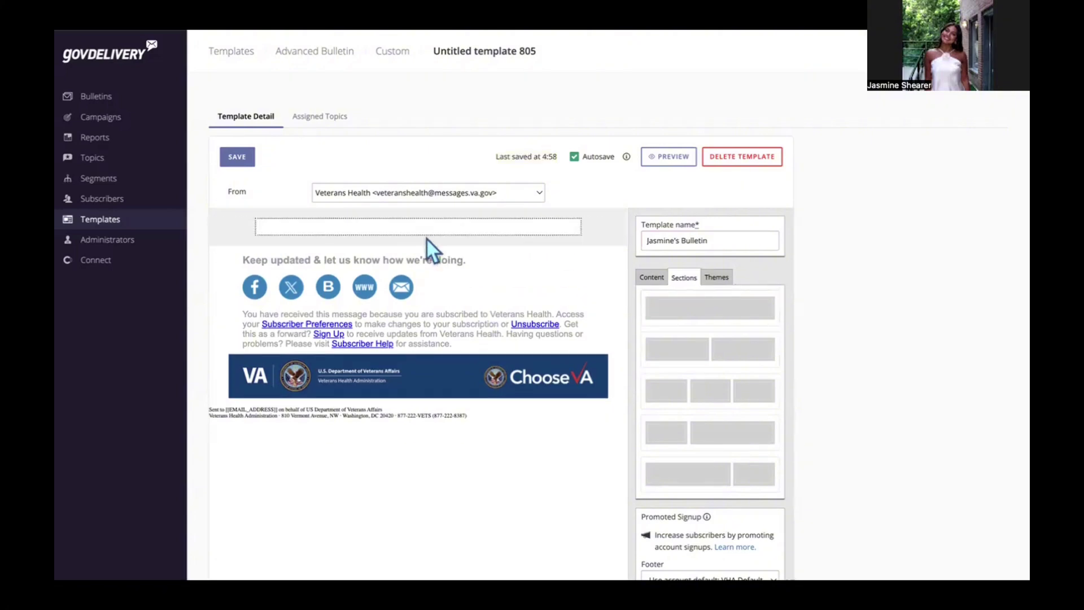
pyautogui.click(652, 280)
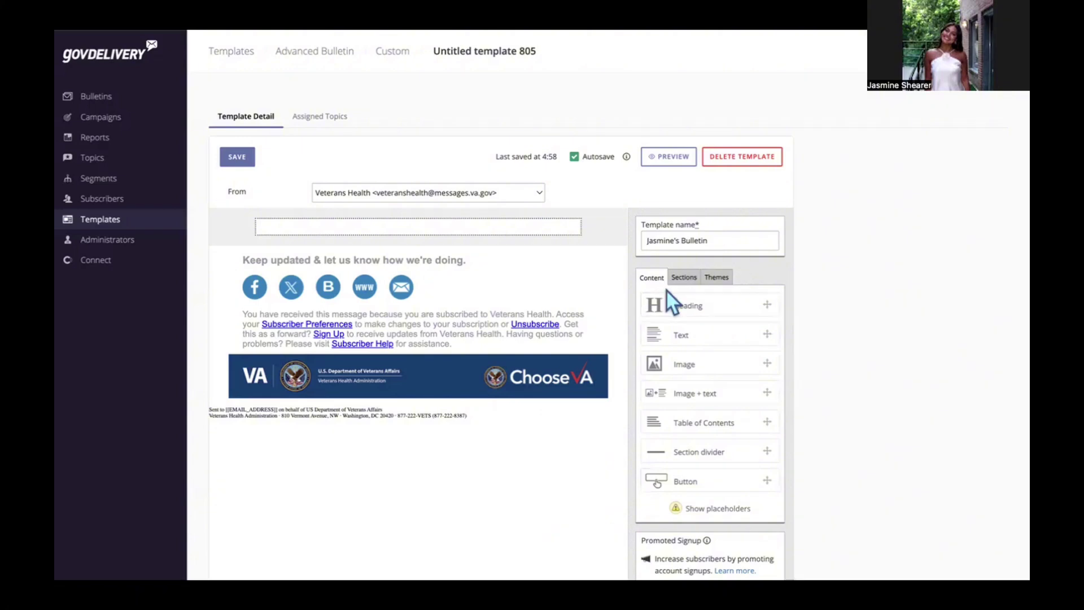
pyautogui.moveTo(684, 363); pyautogui.dragTo(458, 244)
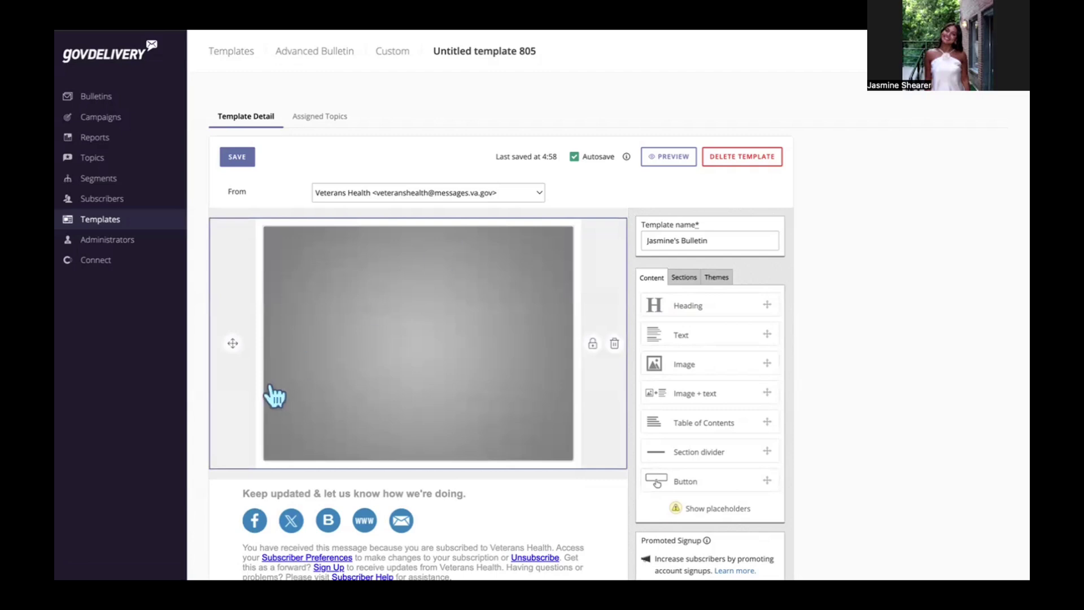
# Upload Logo1.jpg into the image block, using the author's first name in possessive form plus "Logo" as its alt-text name.
pyautogui.click(364, 371)
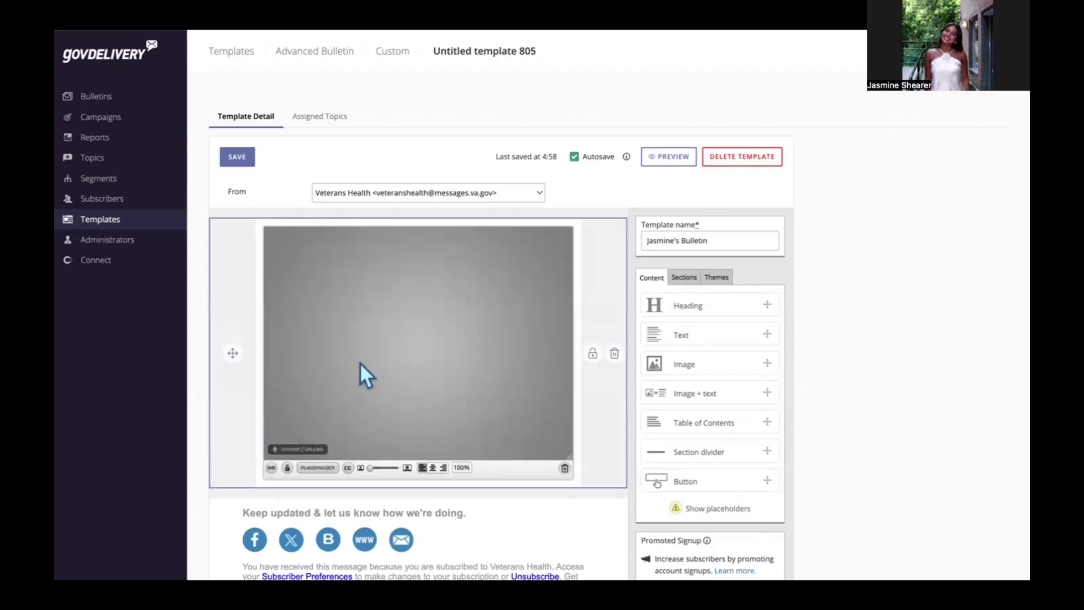
pyautogui.click(308, 452)
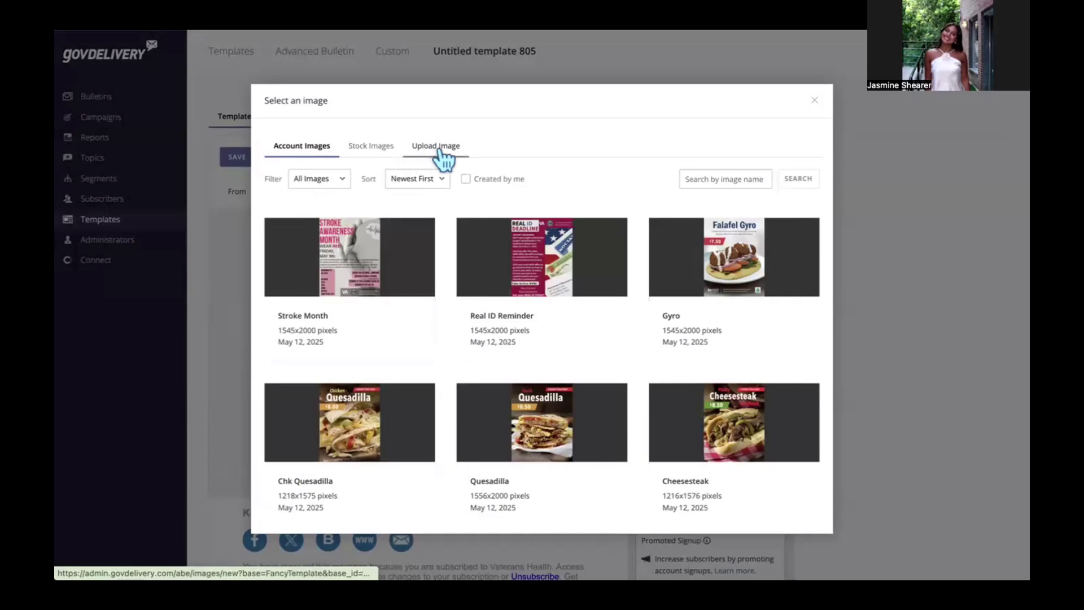
pyautogui.click(441, 148)
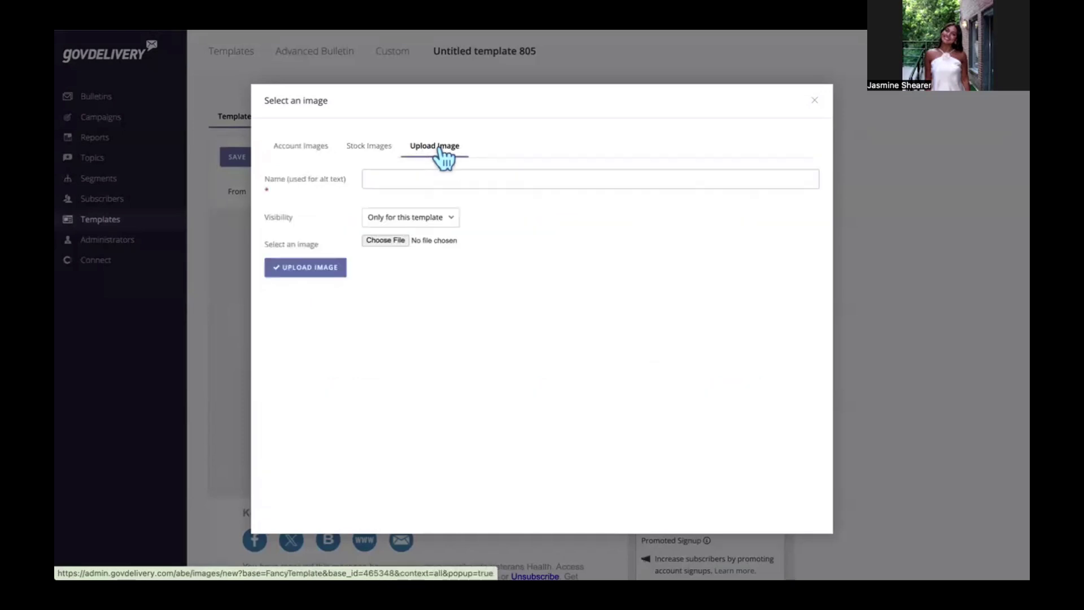
pyautogui.click(384, 242)
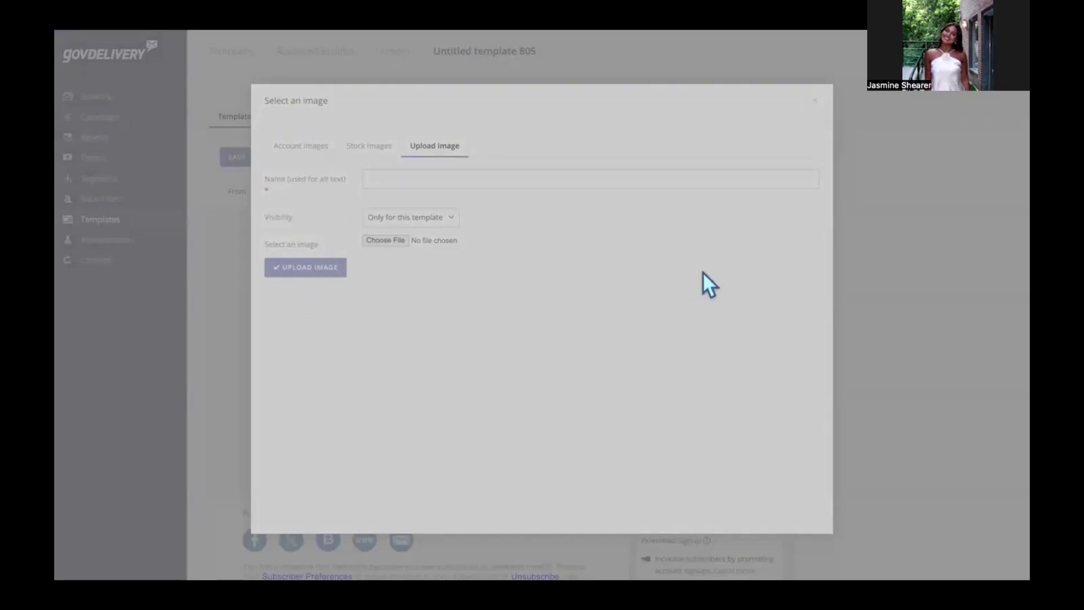
pyautogui.click(770, 434)
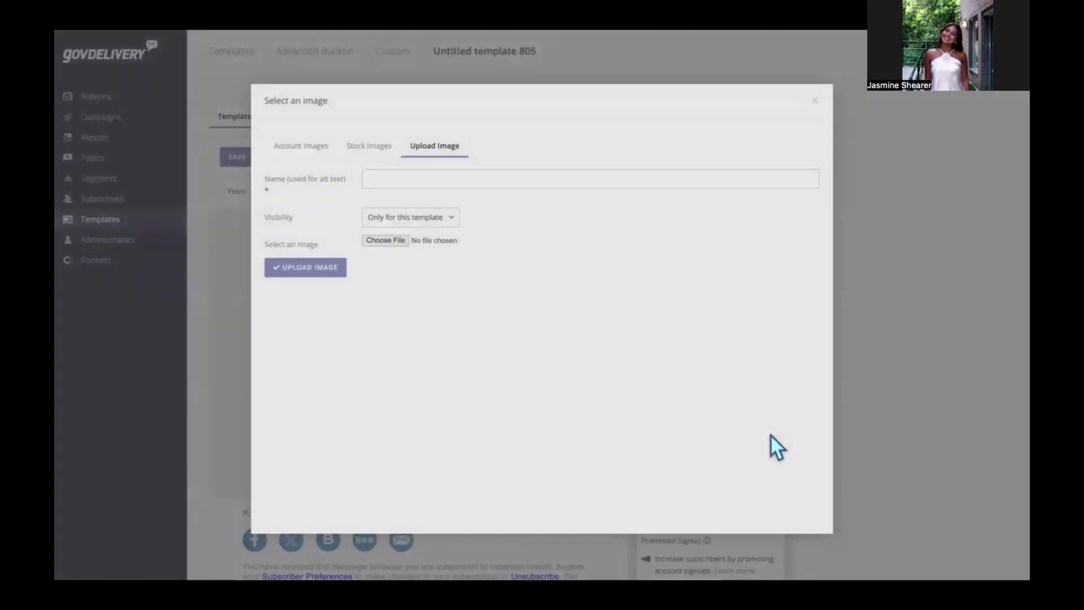
pyautogui.click(392, 180)
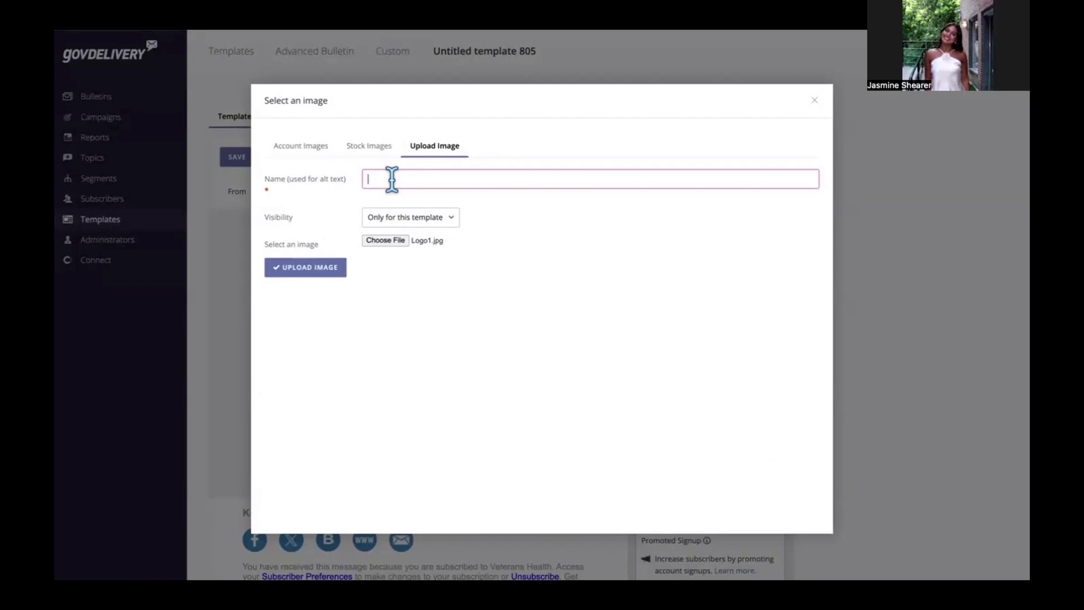
pyautogui.write("Jasmine's Logo")
pyautogui.click(306, 269)
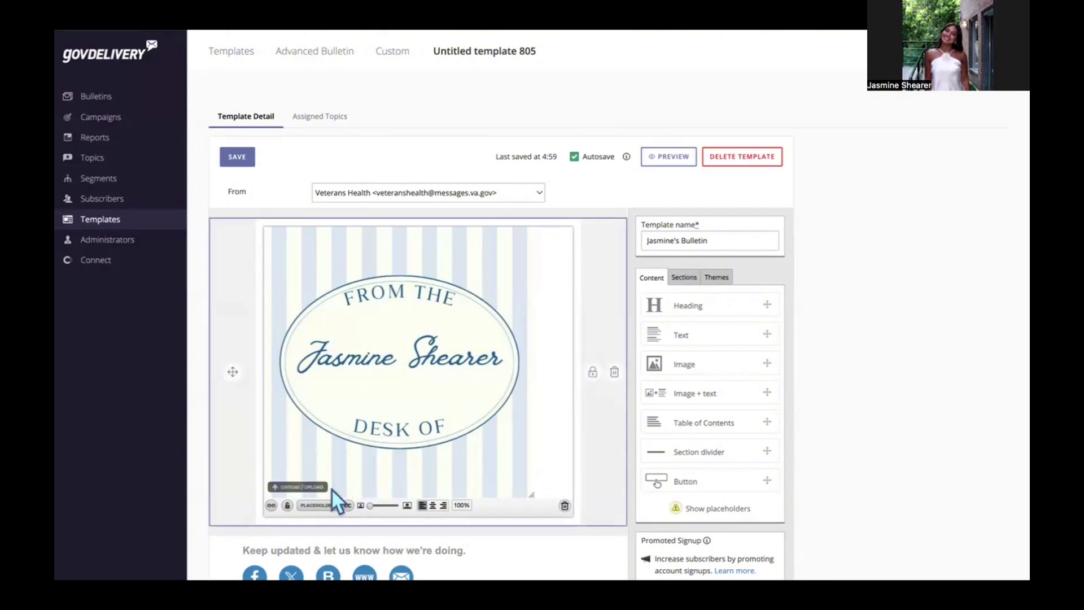
# Inspect the logo's web link options without adding a link, and try out its zoom and resize controls.
pyautogui.click(270, 509)
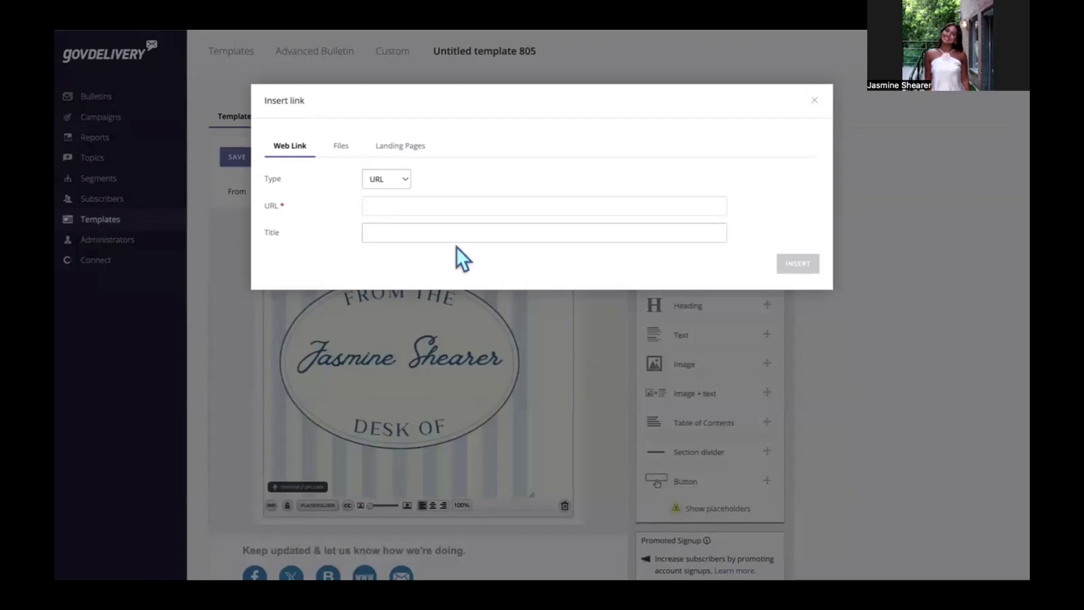
pyautogui.click(814, 101)
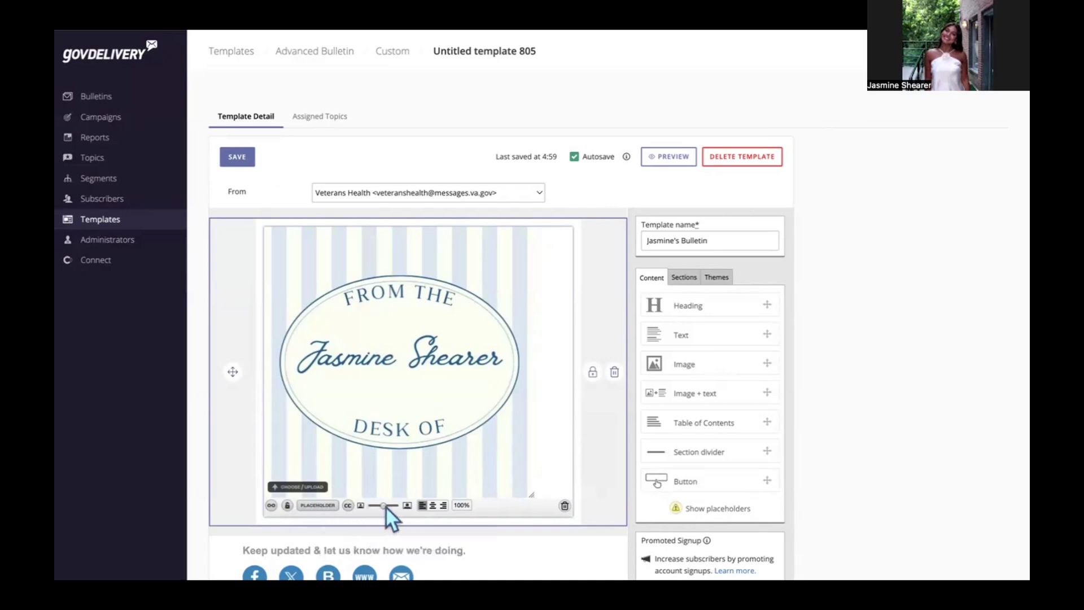
pyautogui.moveTo(384, 505); pyautogui.dragTo(370, 505)
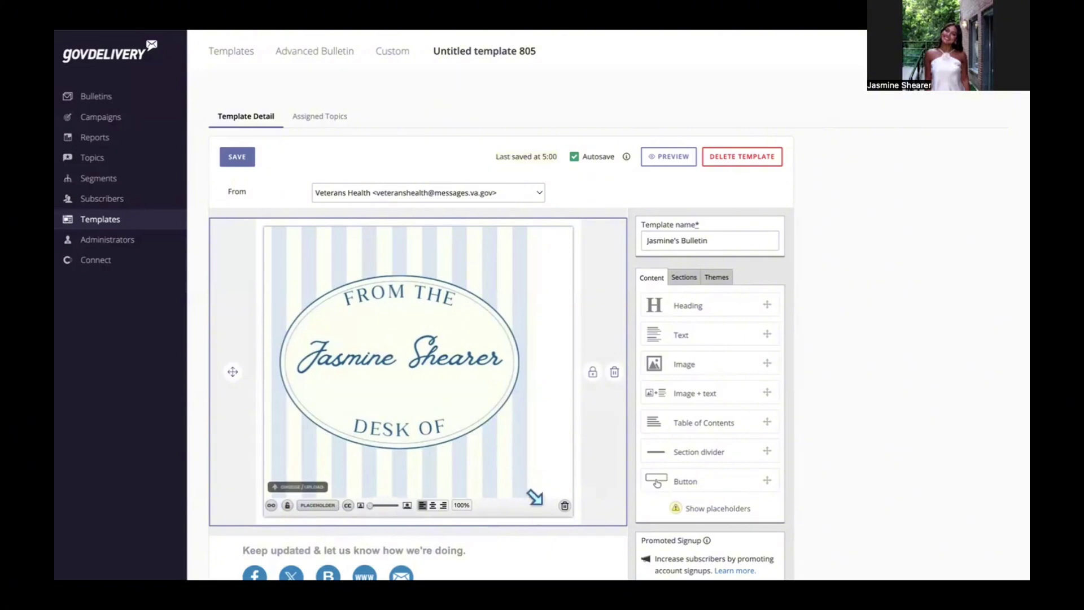
pyautogui.moveTo(536, 497)
pyautogui.mouseDown()
pyautogui.moveTo(553, 500)
pyautogui.moveTo(460, 418)
pyautogui.moveTo(535, 497)
pyautogui.mouseUp()
# Try the left and right alignments on the logo image and leave it centred.
pyautogui.click(433, 505)
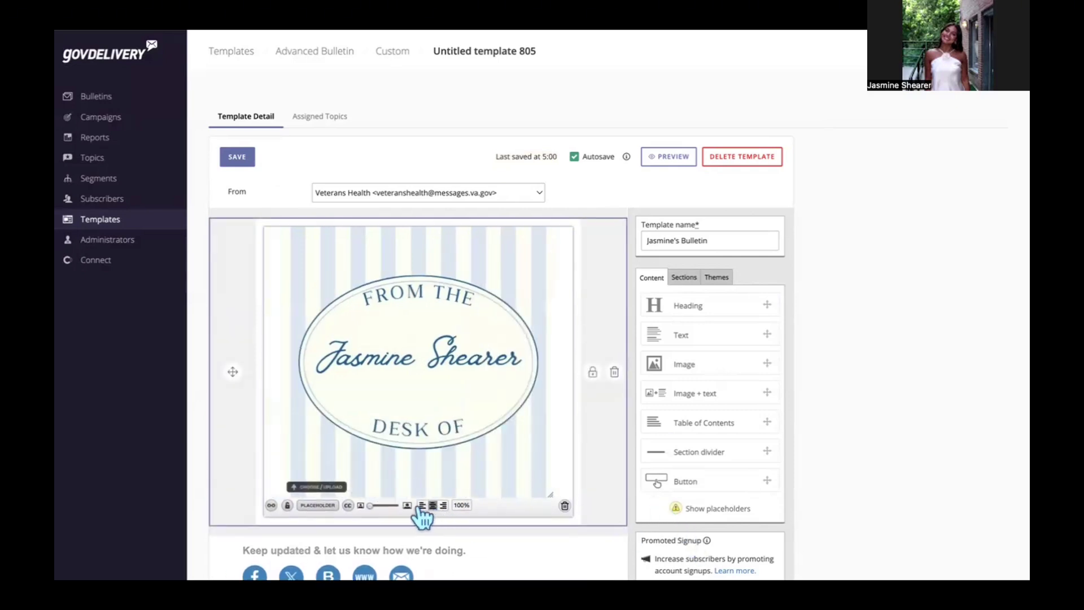
pyautogui.click(422, 505)
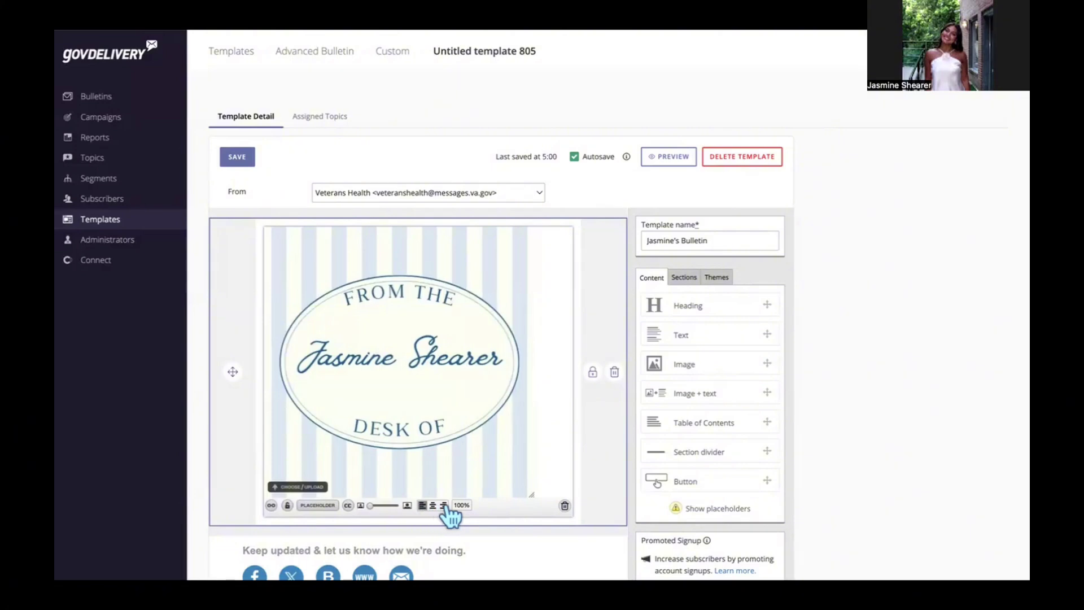
pyautogui.click(443, 506)
pyautogui.click(433, 505)
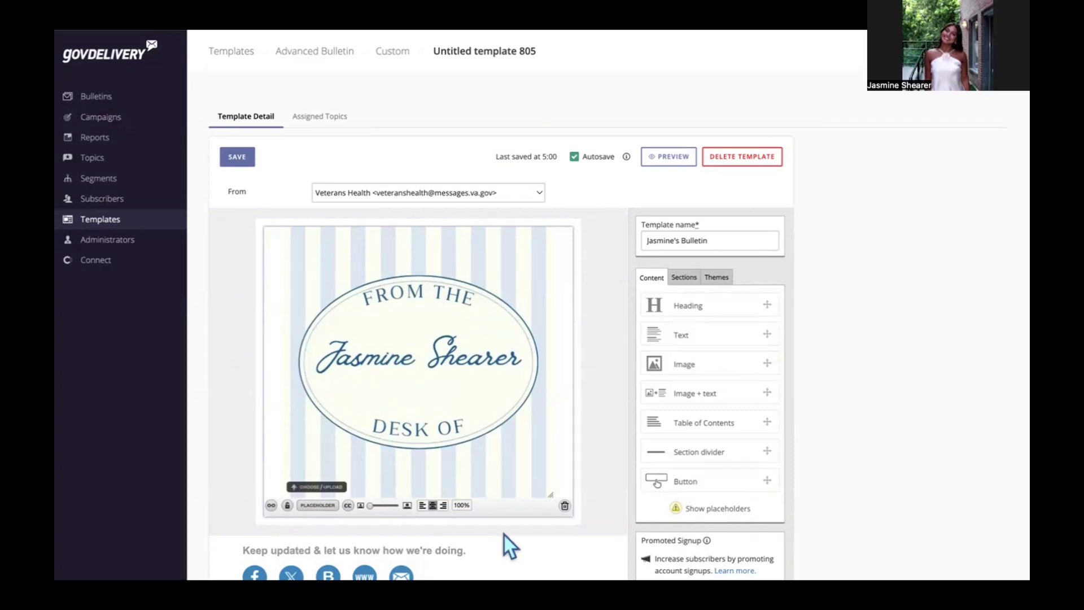
# Add a single-column section below the logo and place a Text block in it.
pyautogui.click(684, 279)
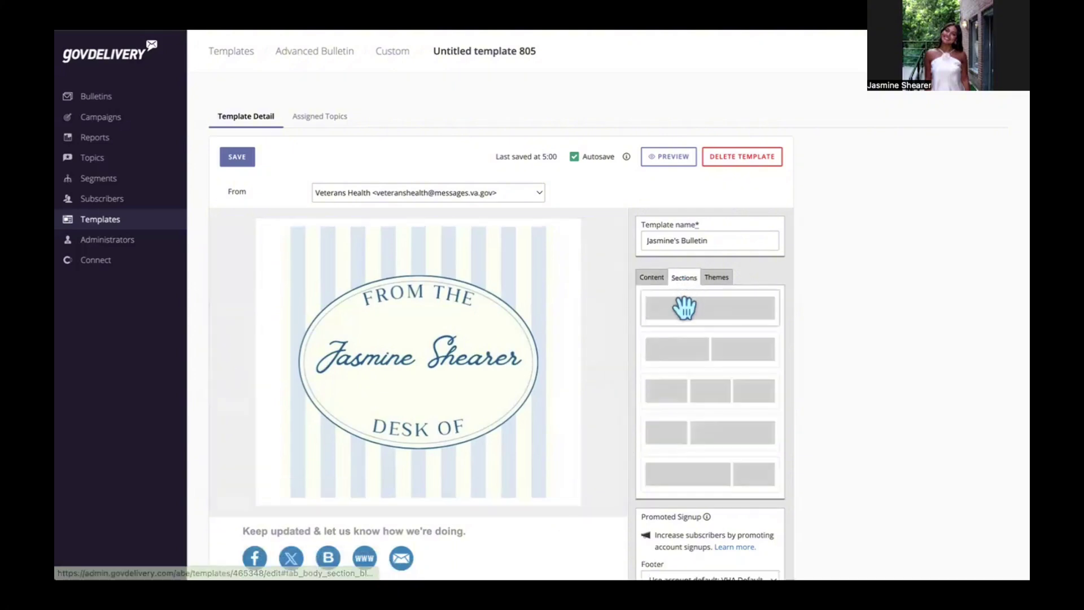
pyautogui.moveTo(684, 307); pyautogui.dragTo(381, 523)
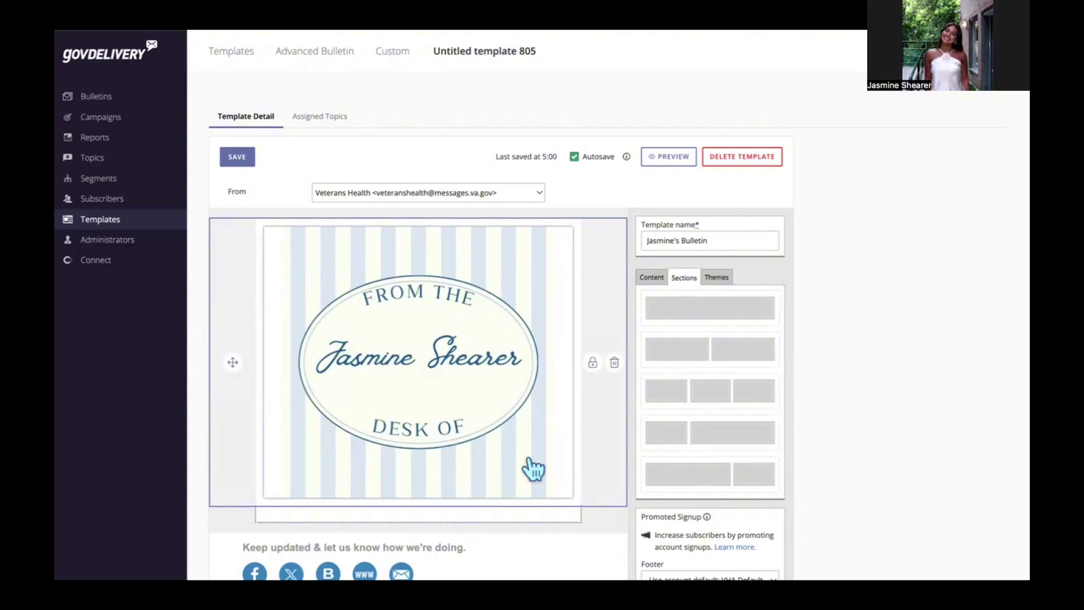
pyautogui.click(666, 277)
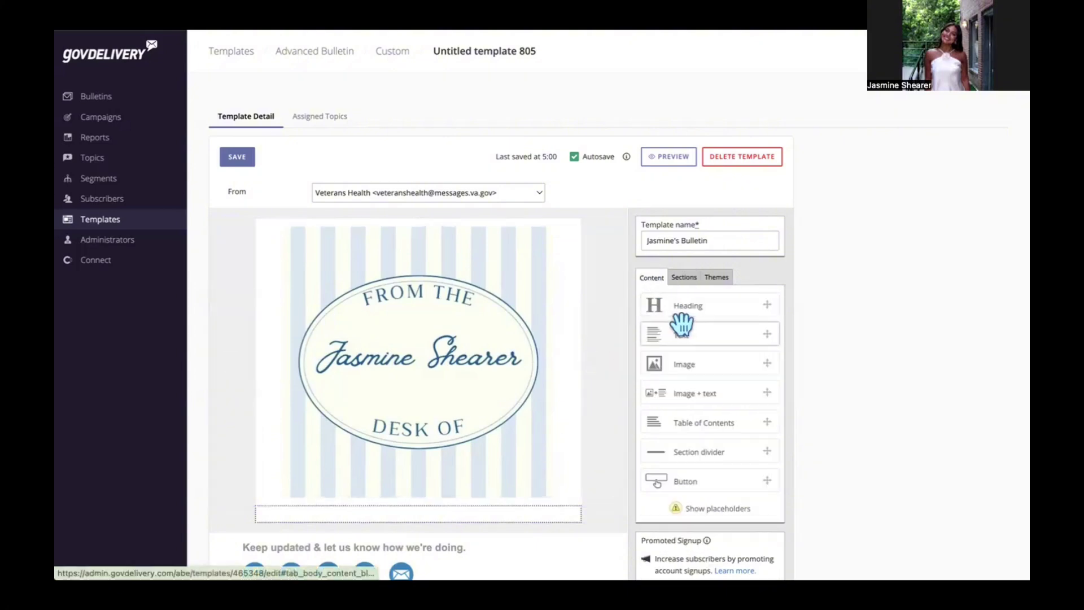
pyautogui.moveTo(683, 336); pyautogui.dragTo(395, 536)
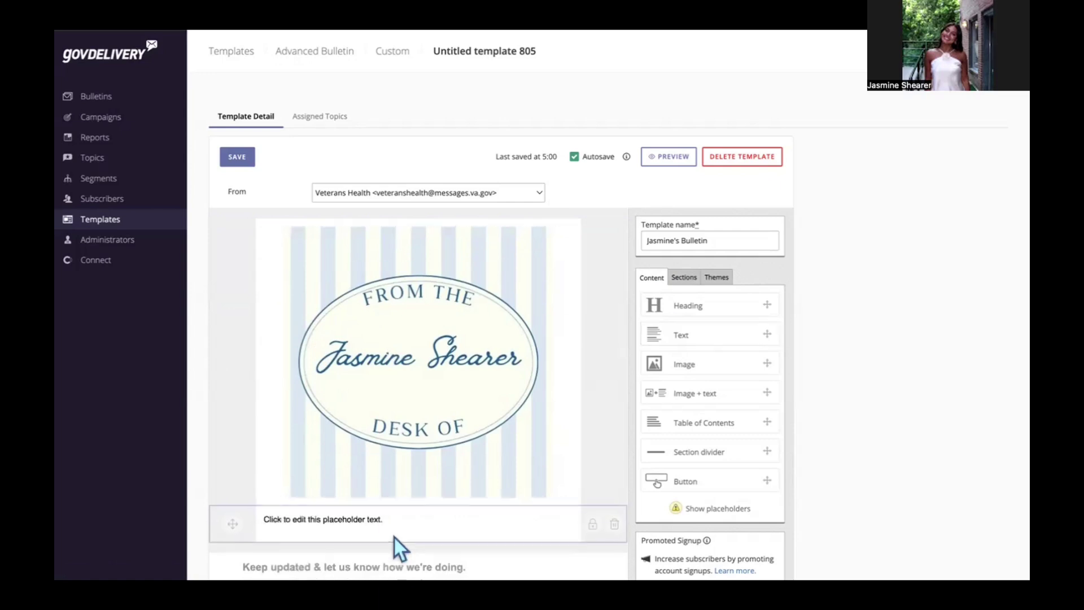
# Replace the text block's placeholder with "Title" and format it as Header 1.
pyautogui.scroll(-3, 466, 479)
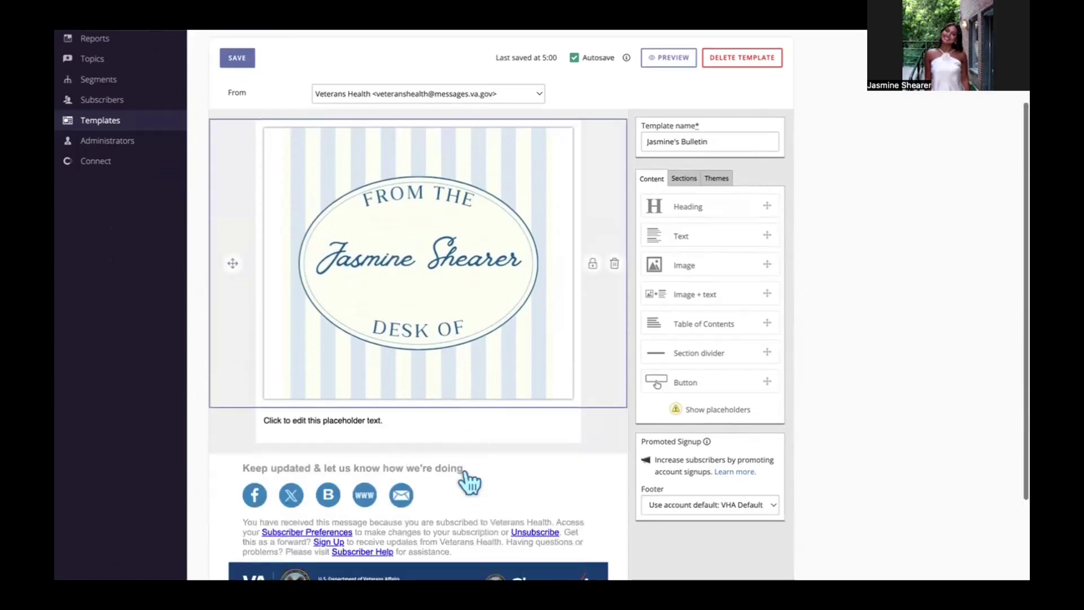
pyautogui.click(398, 425)
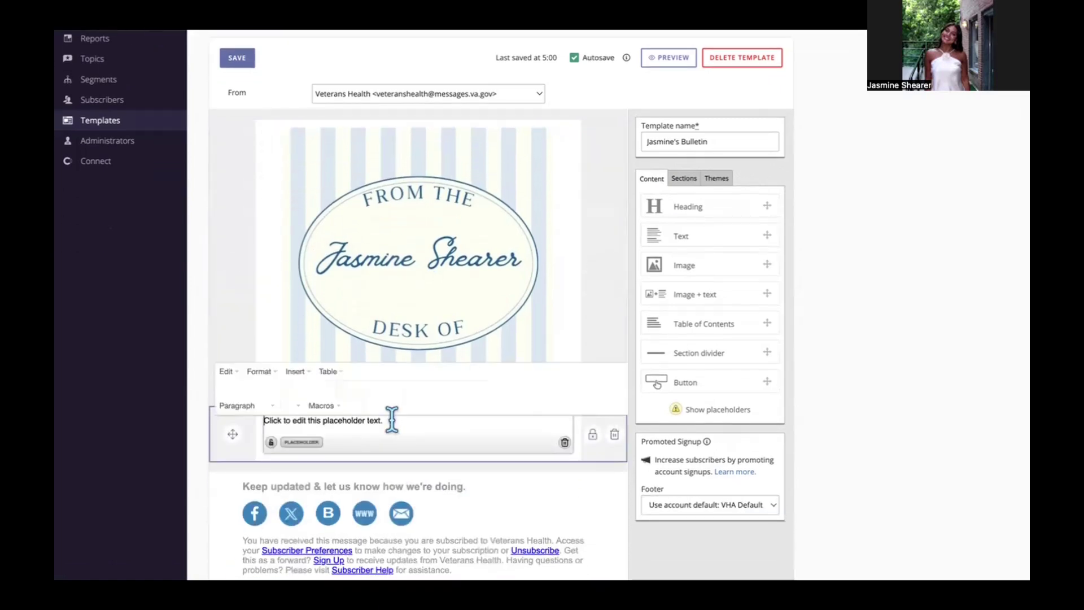
pyautogui.write('T')
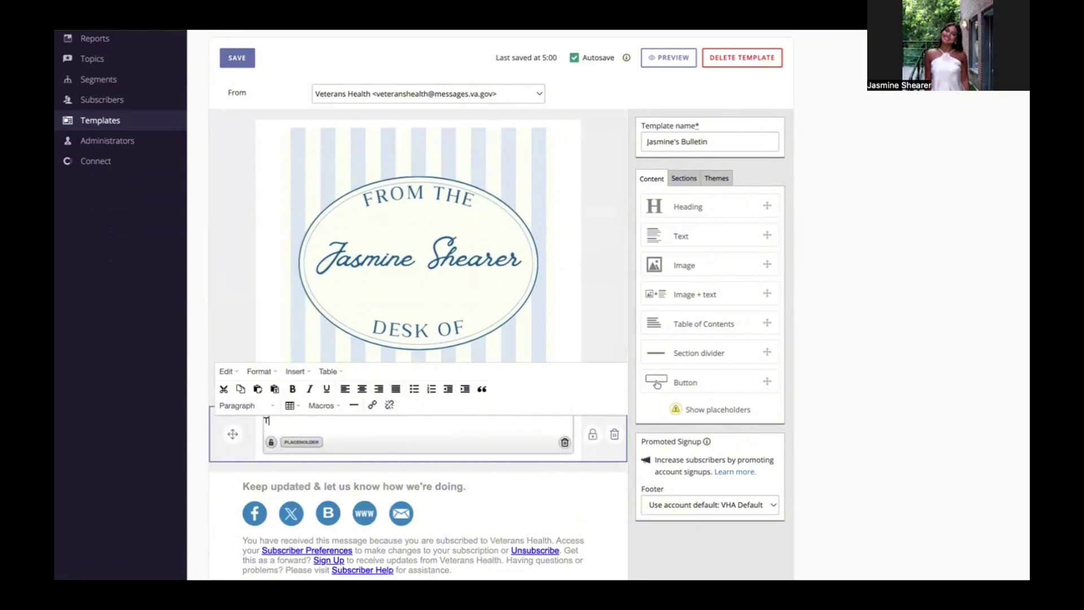
pyautogui.write('itle')
pyautogui.moveTo(321, 420); pyautogui.dragTo(263, 418)
pyautogui.click(276, 406)
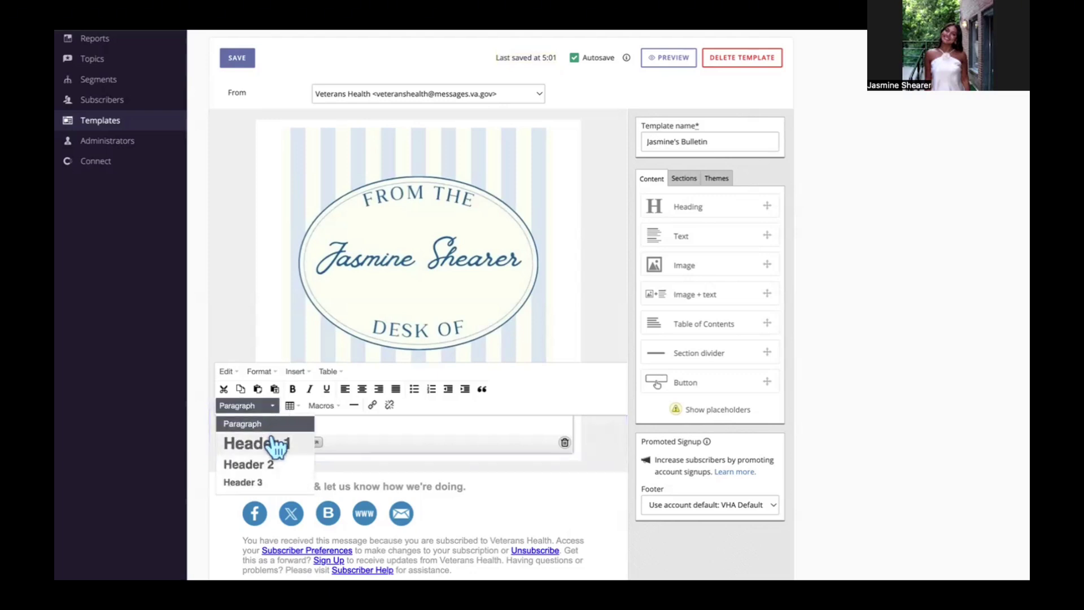
pyautogui.click(272, 441)
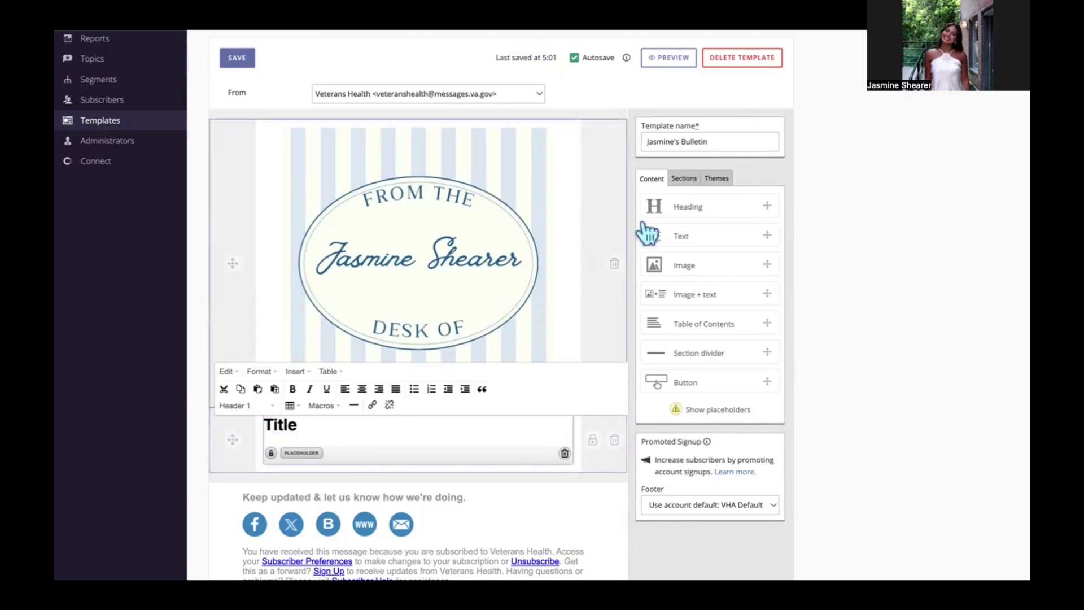
# Add a single-column section below the title and place an Image + text block in it.
pyautogui.click(688, 180)
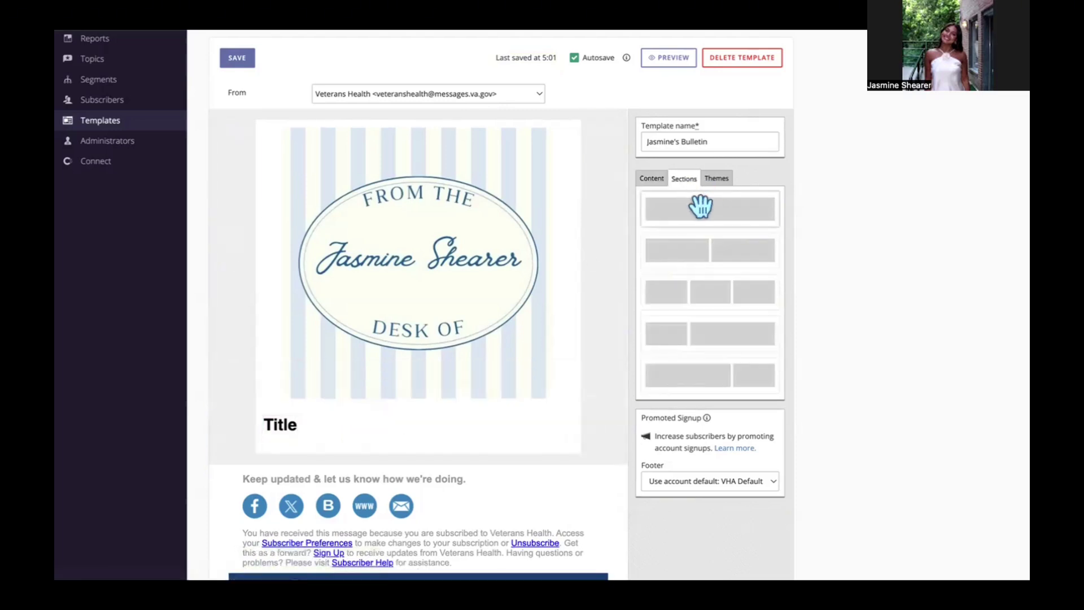
pyautogui.moveTo(701, 207); pyautogui.dragTo(365, 455)
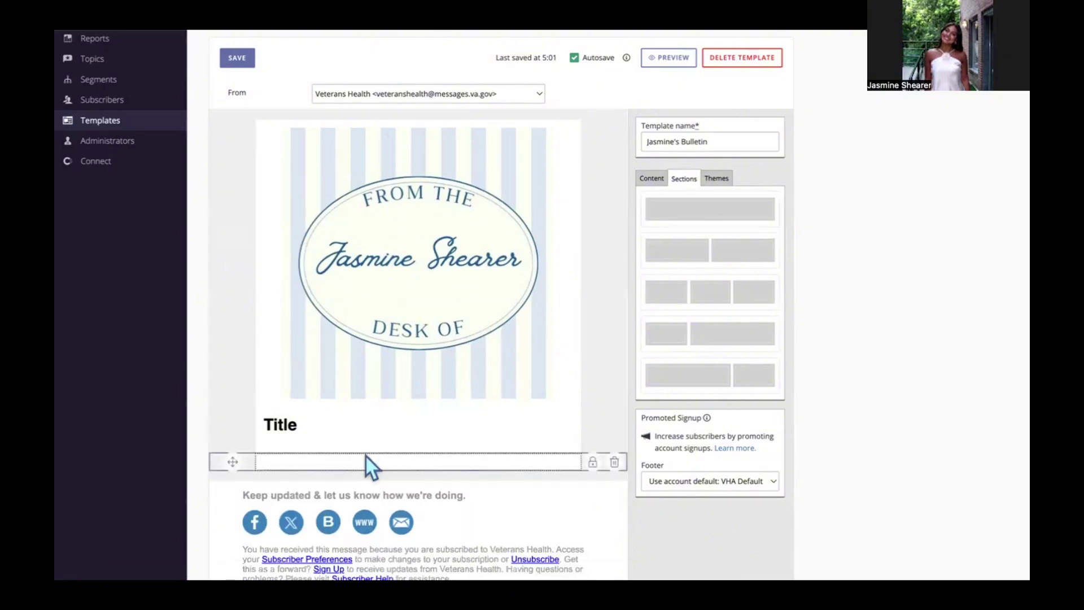
pyautogui.click(651, 179)
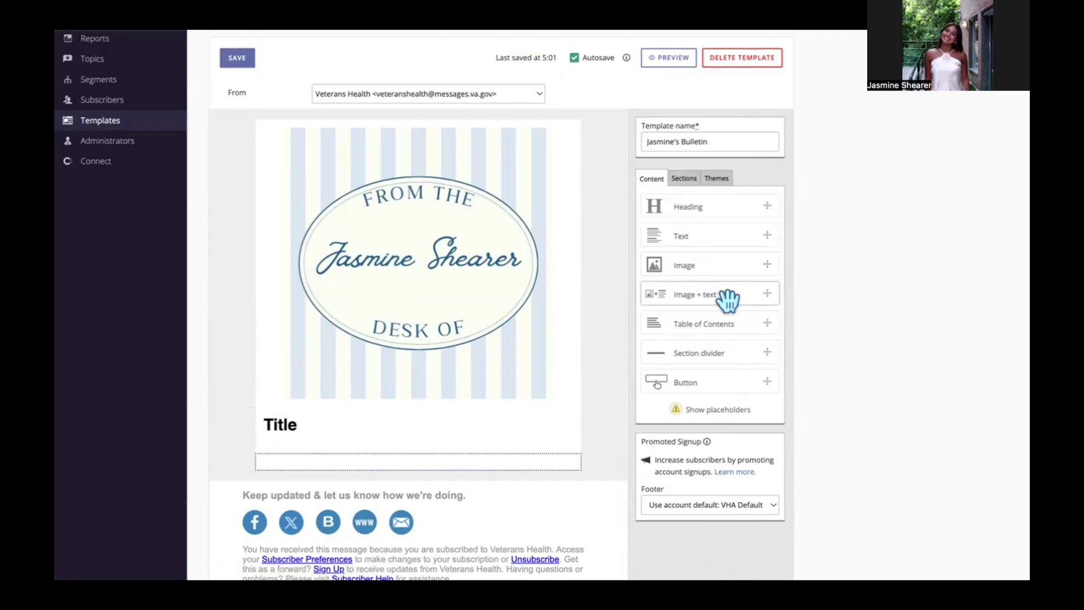
pyautogui.moveTo(728, 299); pyautogui.dragTo(423, 497)
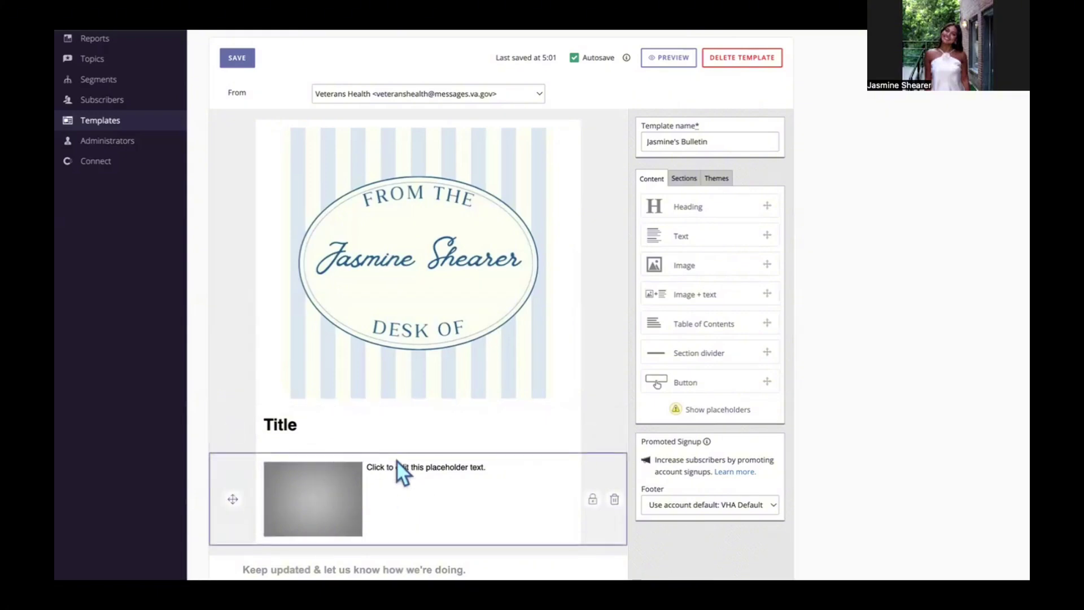
# Replace the placeholder text beside the image with "Heading" and format it as Header 2.
pyautogui.scroll(-1, 402, 469)
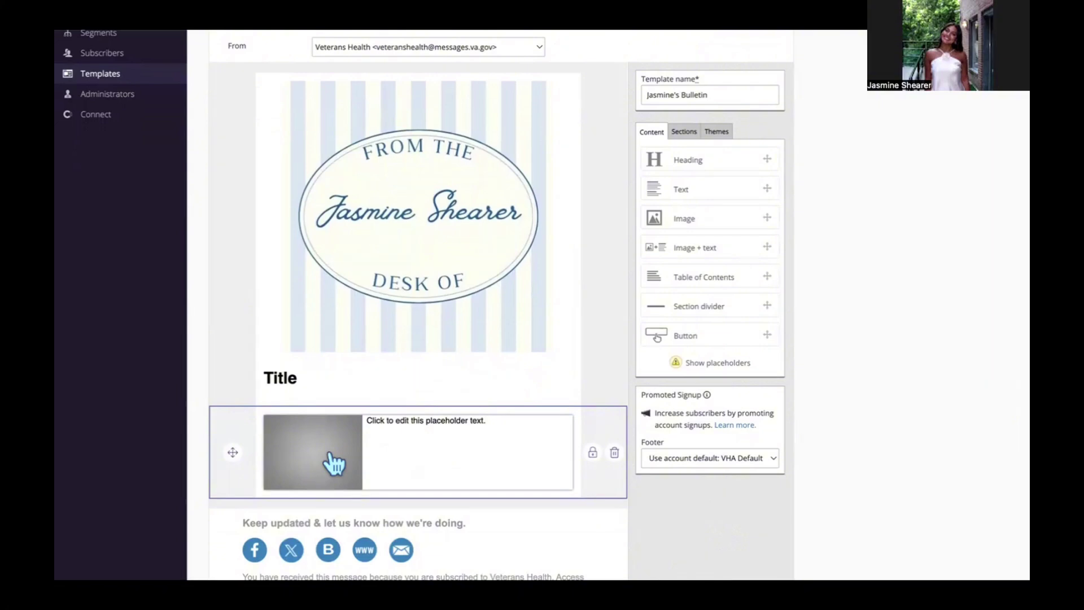
pyautogui.click(473, 421)
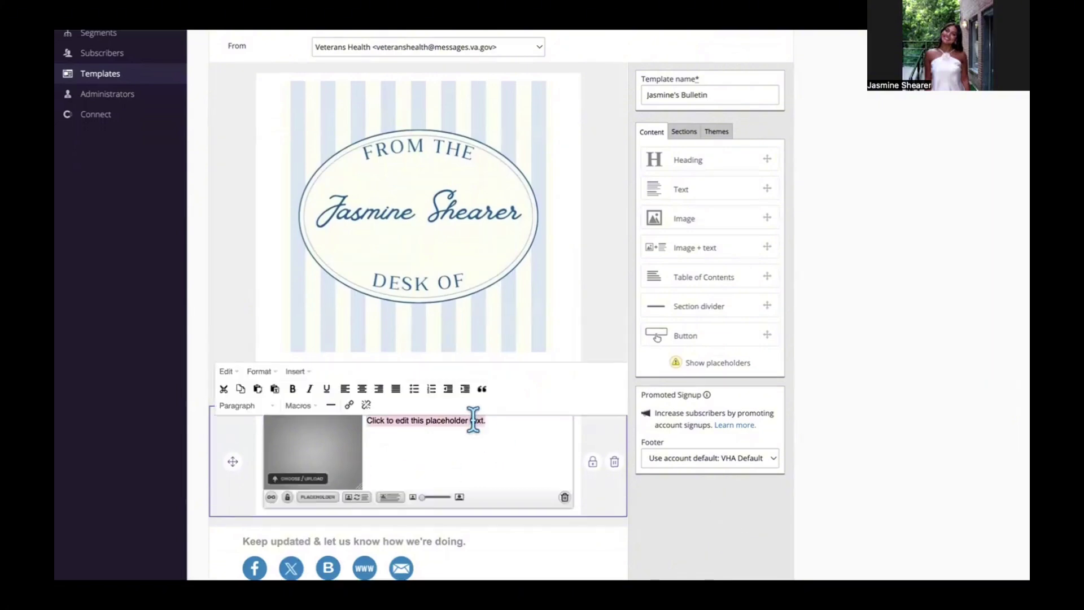
pyautogui.press('BackSpace')
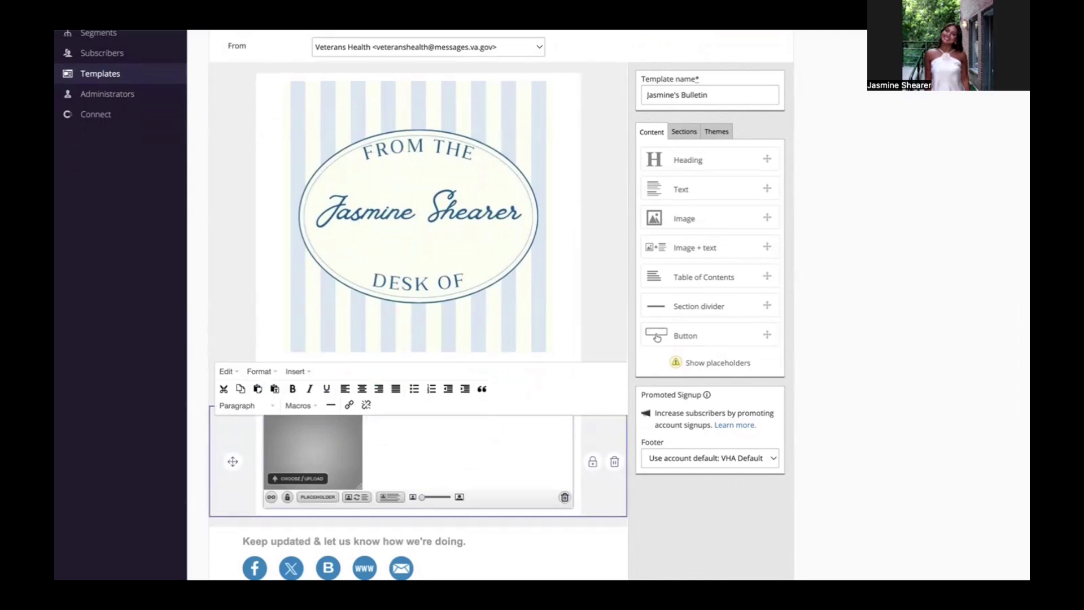
pyautogui.write('Heading')
pyautogui.moveTo(449, 425); pyautogui.dragTo(364, 418)
pyautogui.click(271, 407)
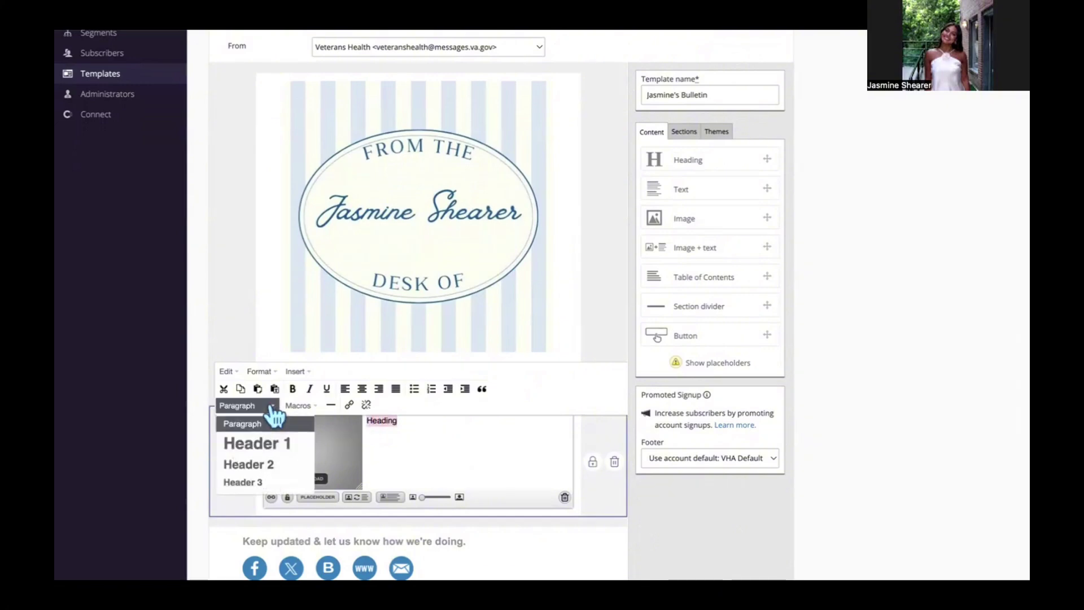
pyautogui.click(264, 465)
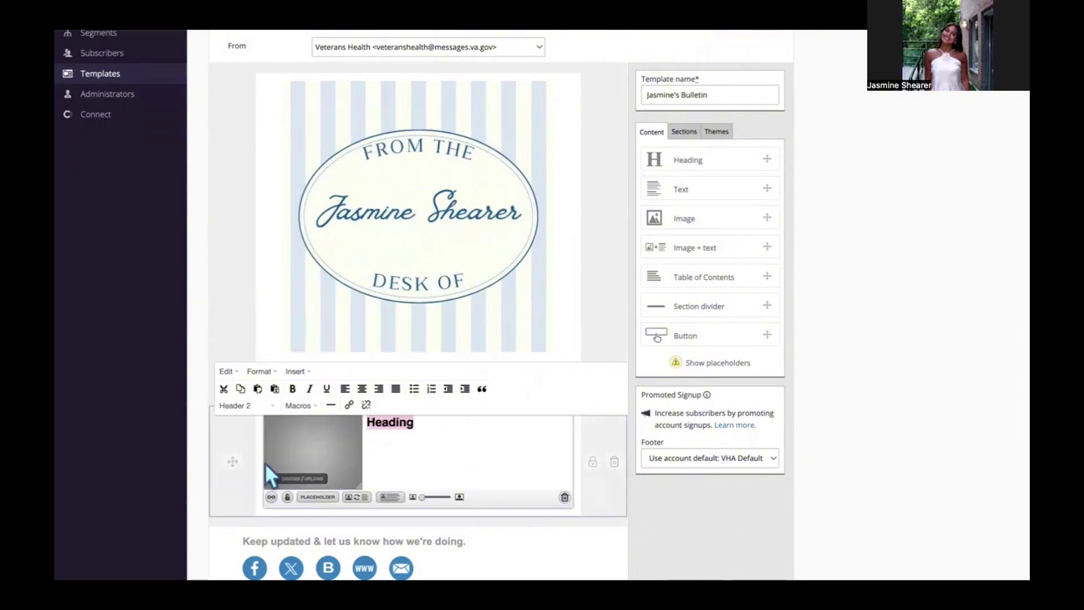
# Add a new line reading "Paragraph" below the heading in the image-and-text block.
pyautogui.click(436, 424)
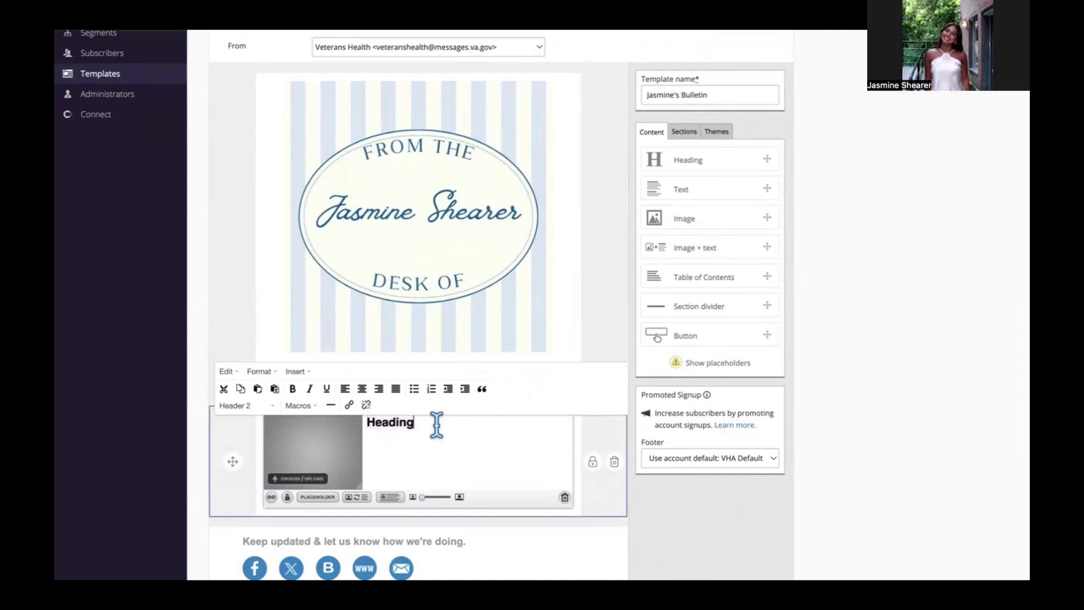
pyautogui.press('Return')
pyautogui.write('Paragraph')
# Try the placeholder image on the opposite side of the text, return it, and toggle the text wrapping around it.
pyautogui.click(356, 498)
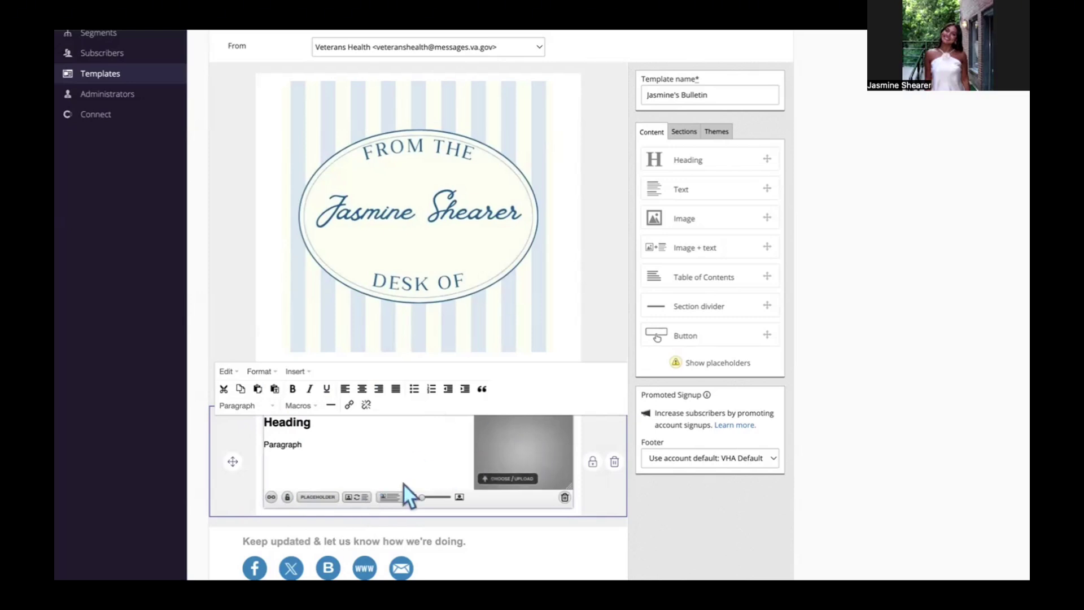
pyautogui.click(358, 497)
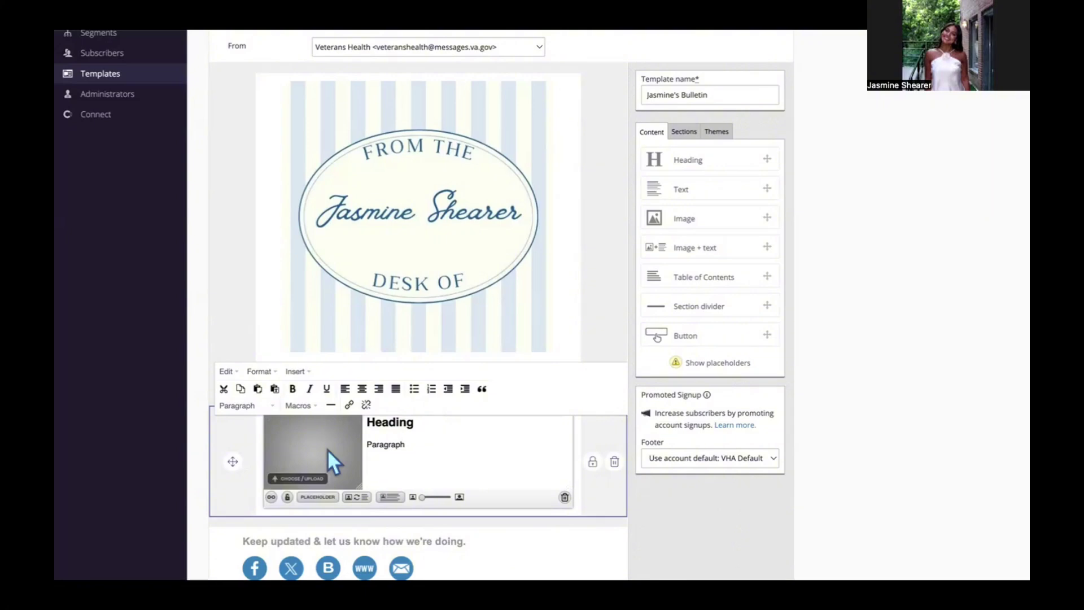
pyautogui.click(392, 496)
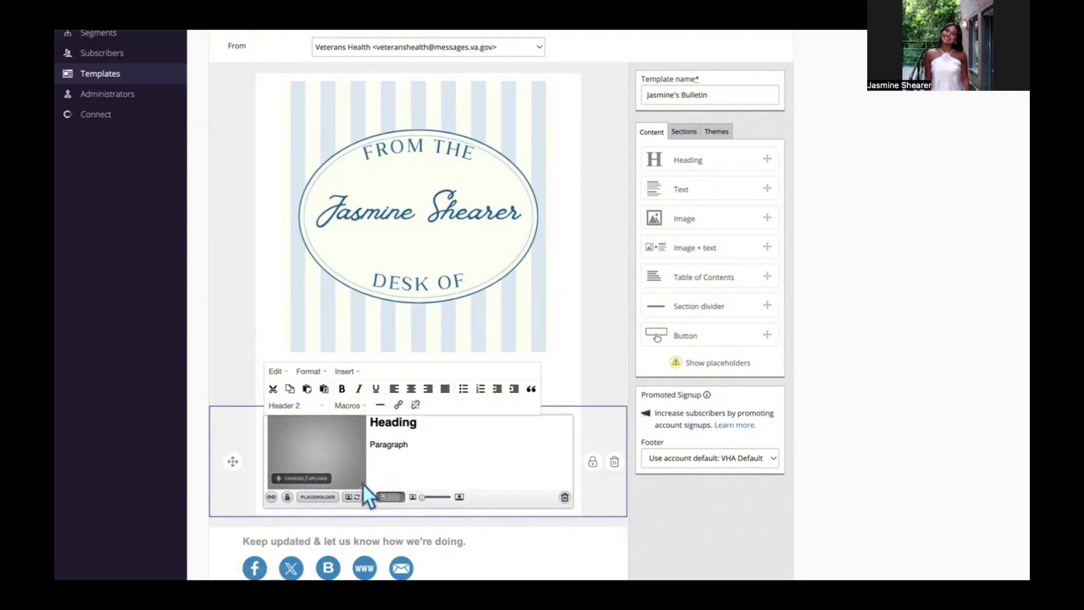
# Enlarge the placeholder image beside the heading and paragraph, and leave the block's editing mode.
pyautogui.moveTo(363, 483); pyautogui.dragTo(519, 514)
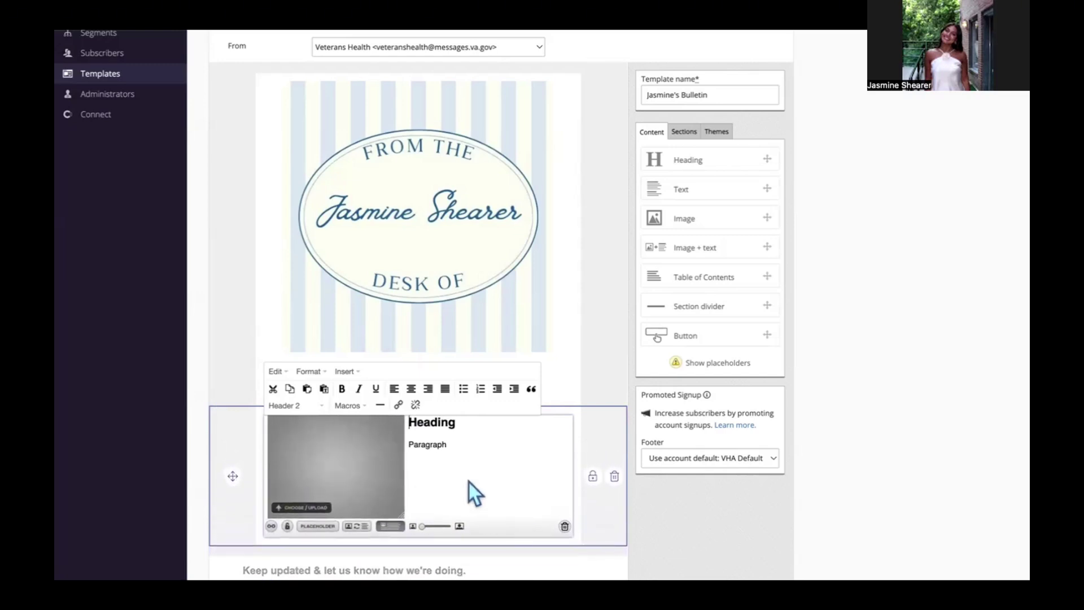
pyautogui.scroll(-1, 468, 482)
pyautogui.click(490, 407)
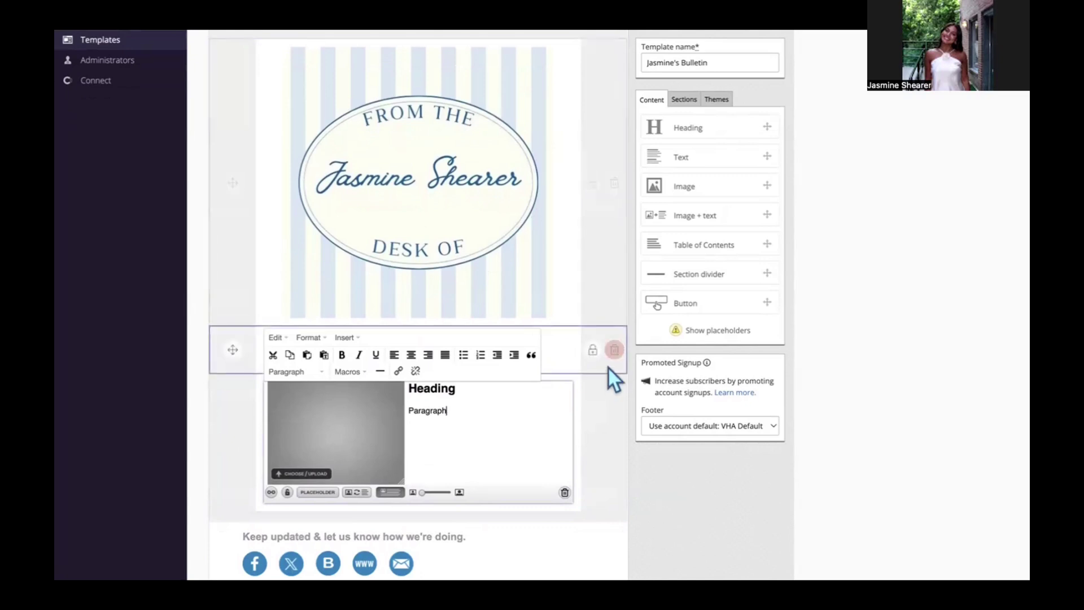
pyautogui.click(625, 496)
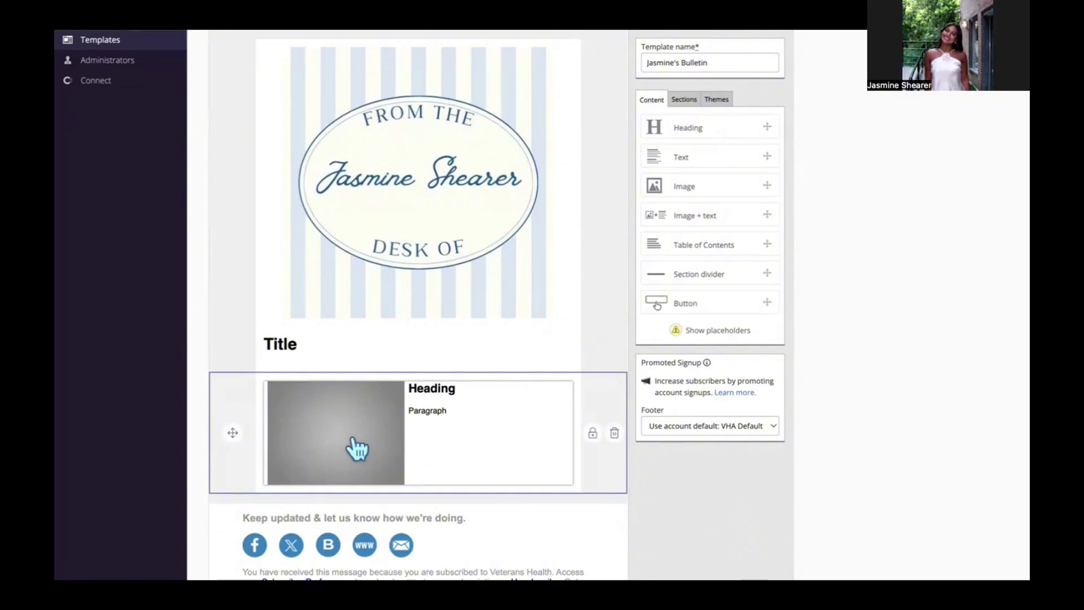
# Start customizing the template's default theme.
pyautogui.scroll(3, 357, 449)
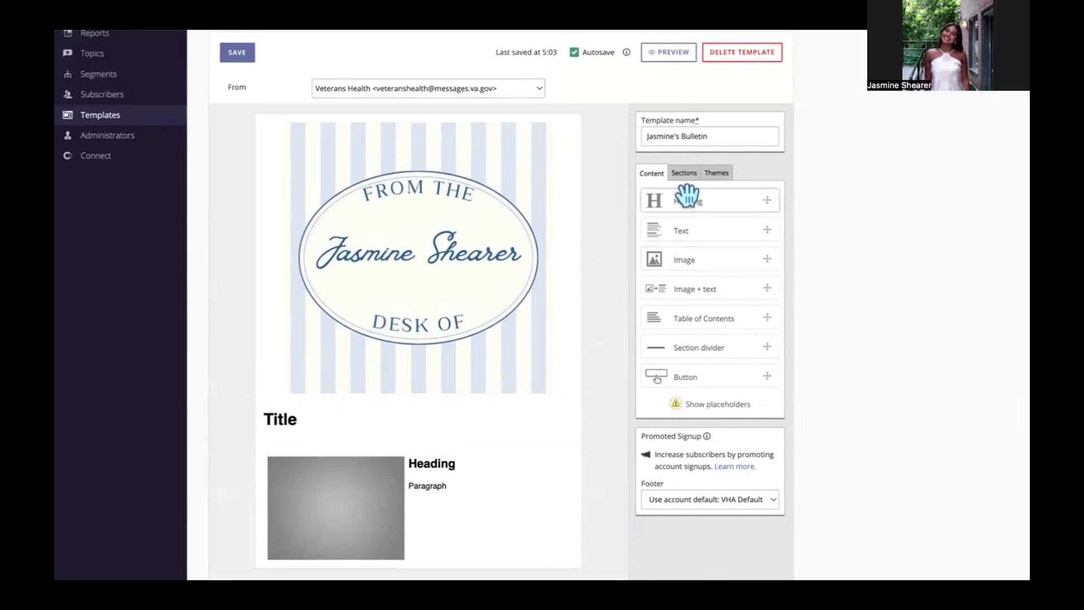
pyautogui.click(717, 174)
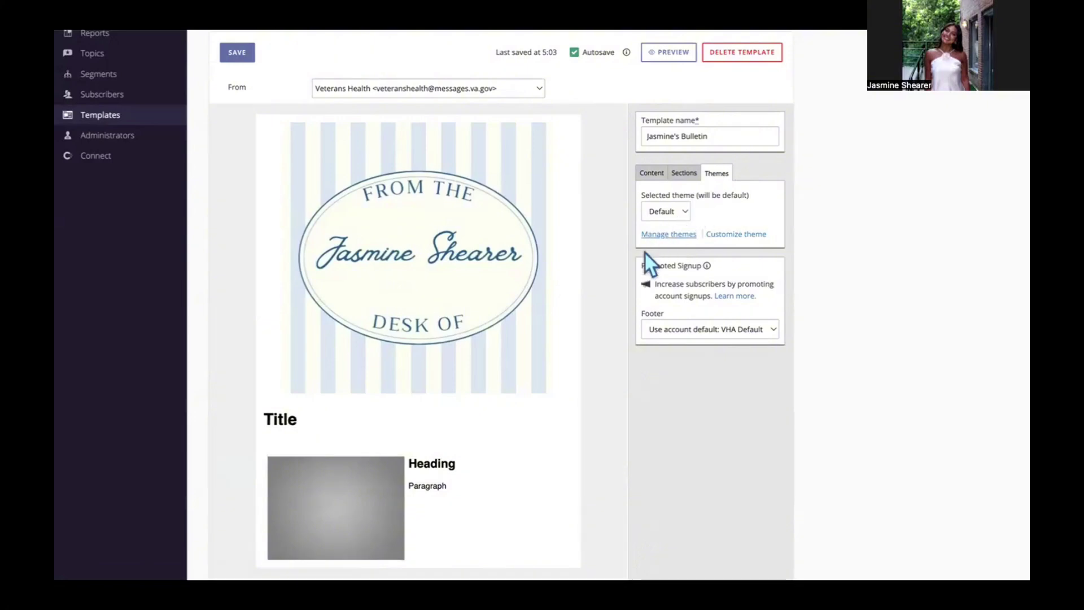
pyautogui.scroll(-1, 497, 408)
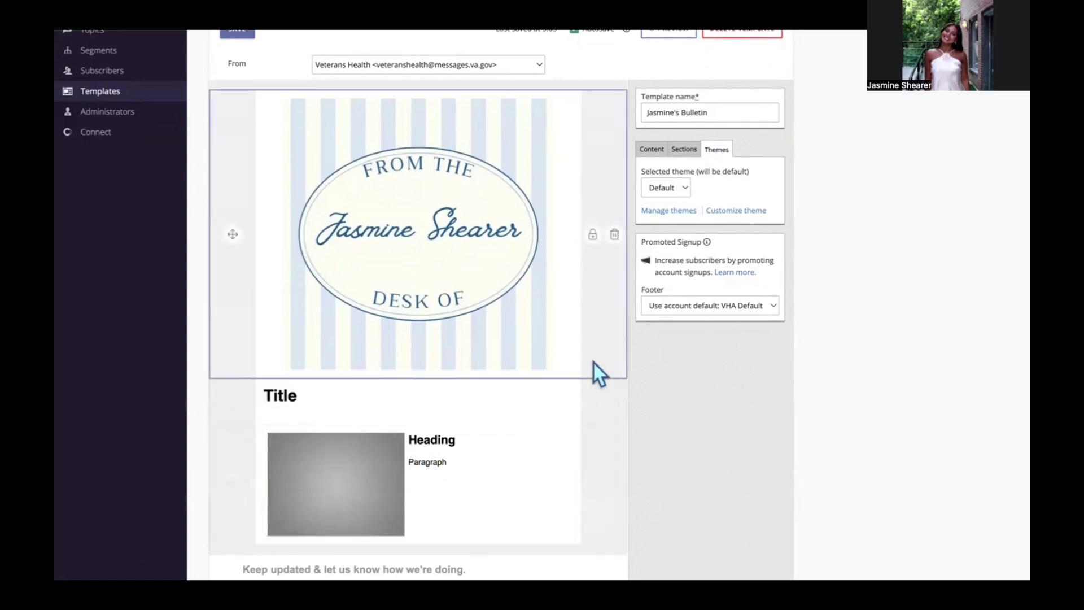
pyautogui.click(731, 211)
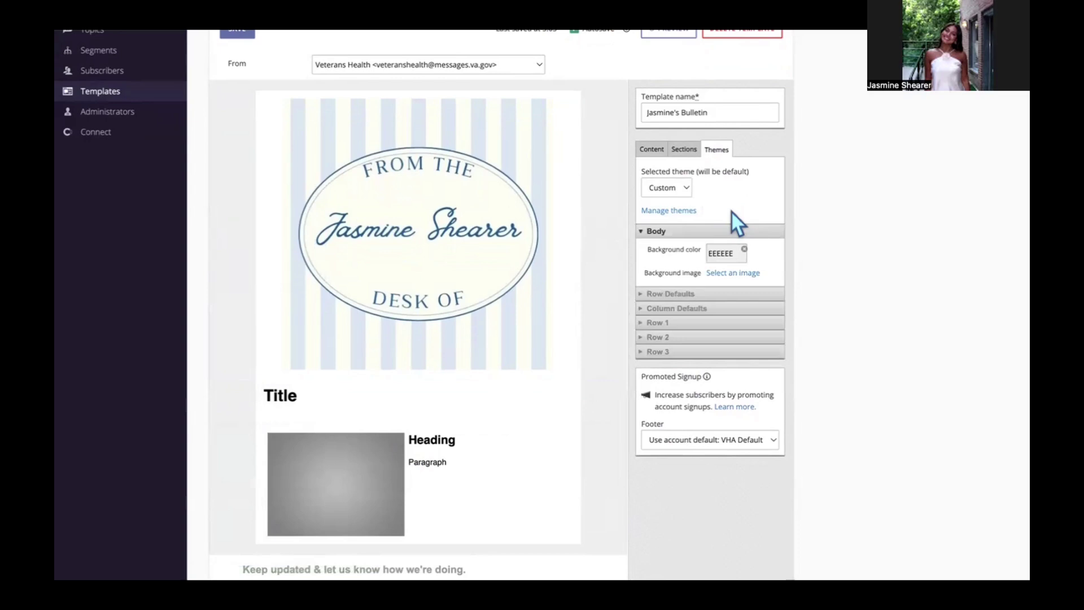
pyautogui.scroll(-1, 688, 245)
pyautogui.scroll(1, 689, 245)
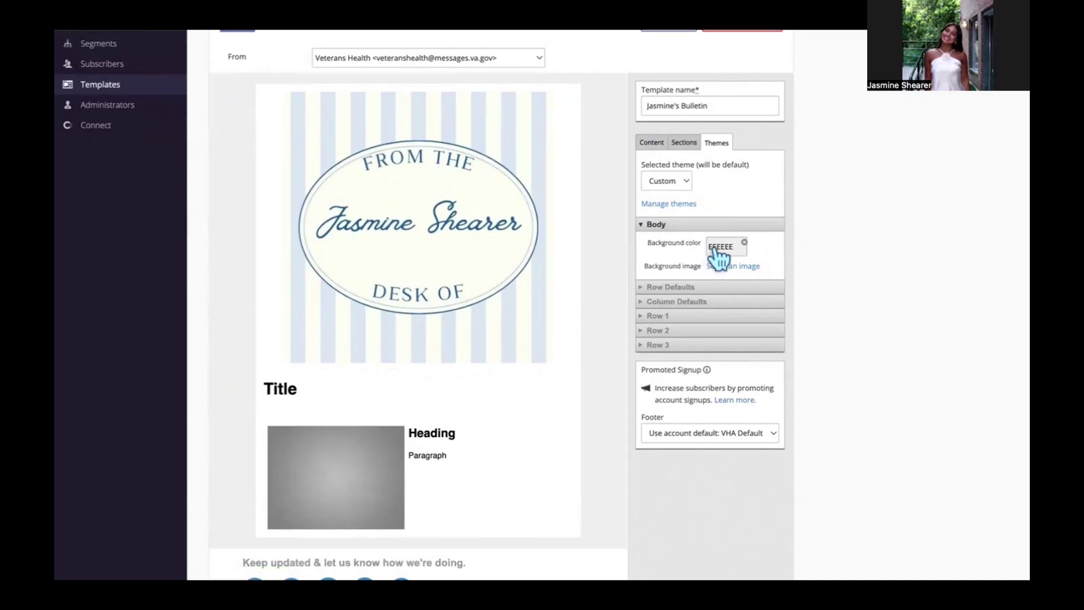
# Set the theme's body background color to the light blue CCE2F5, matching the logo's stripes.
pyautogui.moveTo(484, 278)
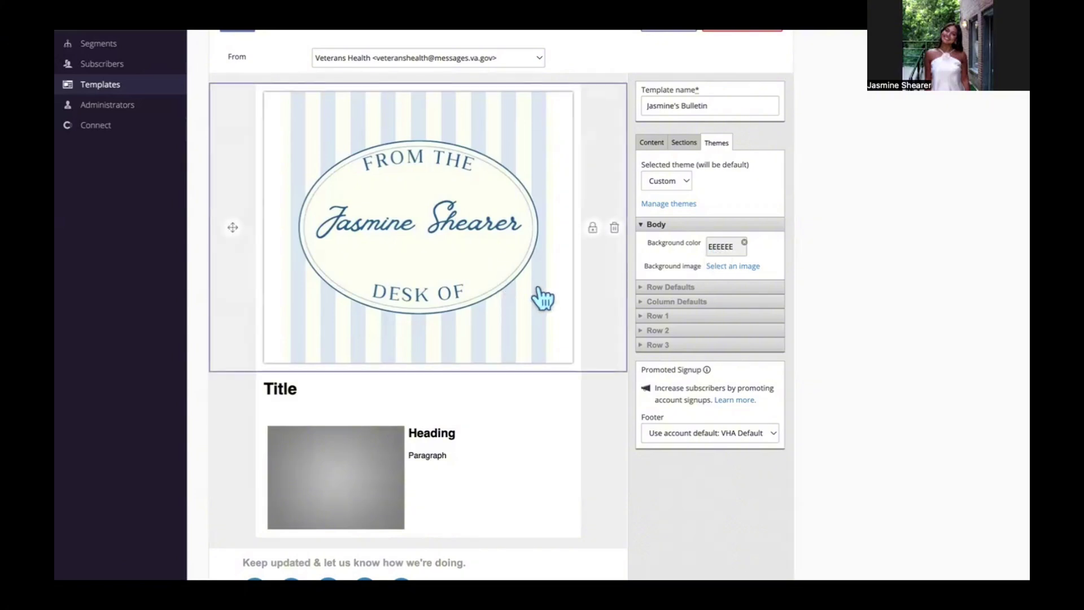
pyautogui.click(729, 247)
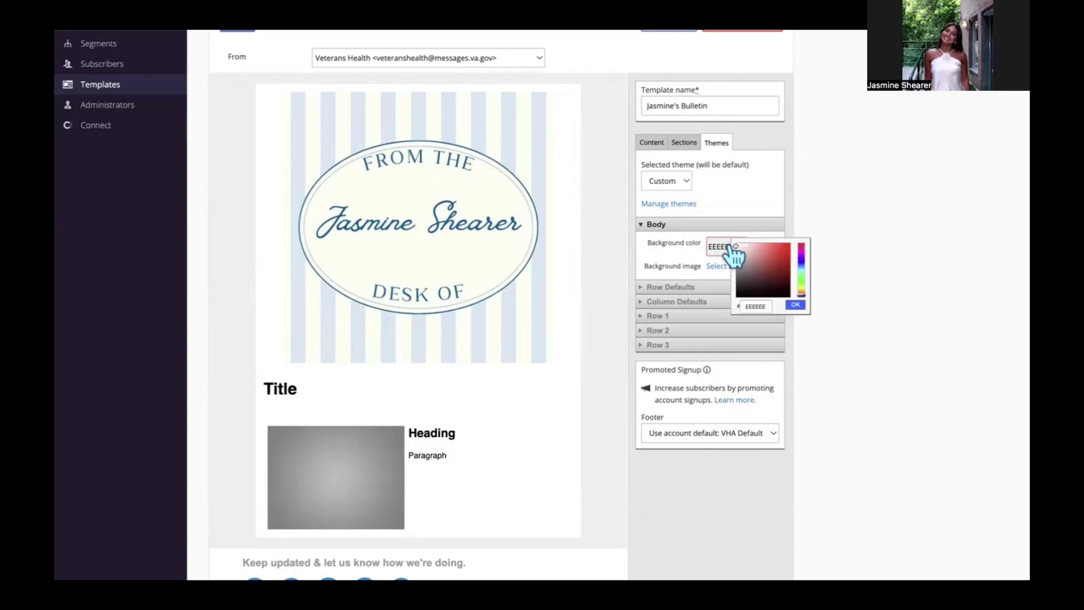
pyautogui.click(803, 267)
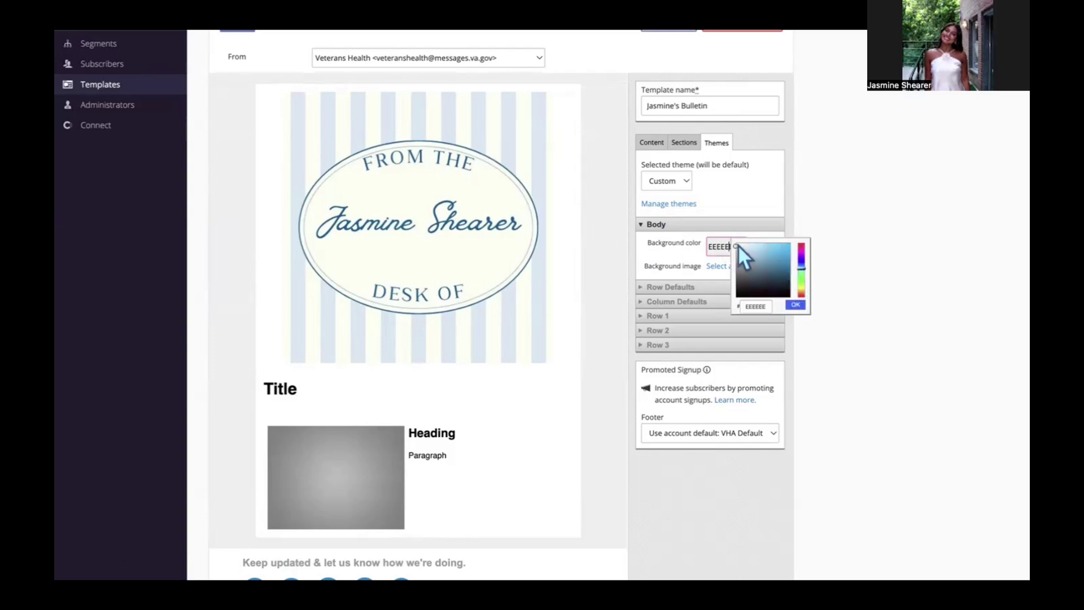
pyautogui.moveTo(737, 244)
pyautogui.mouseDown()
pyautogui.moveTo(742, 233)
pyautogui.moveTo(739, 242)
pyautogui.moveTo(758, 241)
pyautogui.moveTo(757, 260)
pyautogui.moveTo(750, 242)
pyautogui.mouseUp()
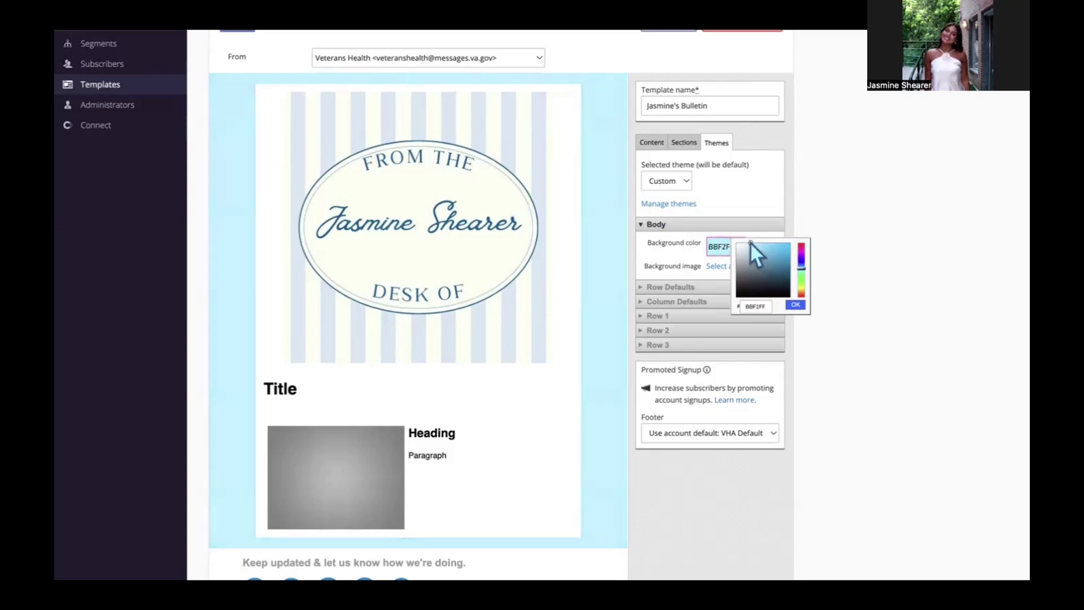
pyautogui.click(801, 263)
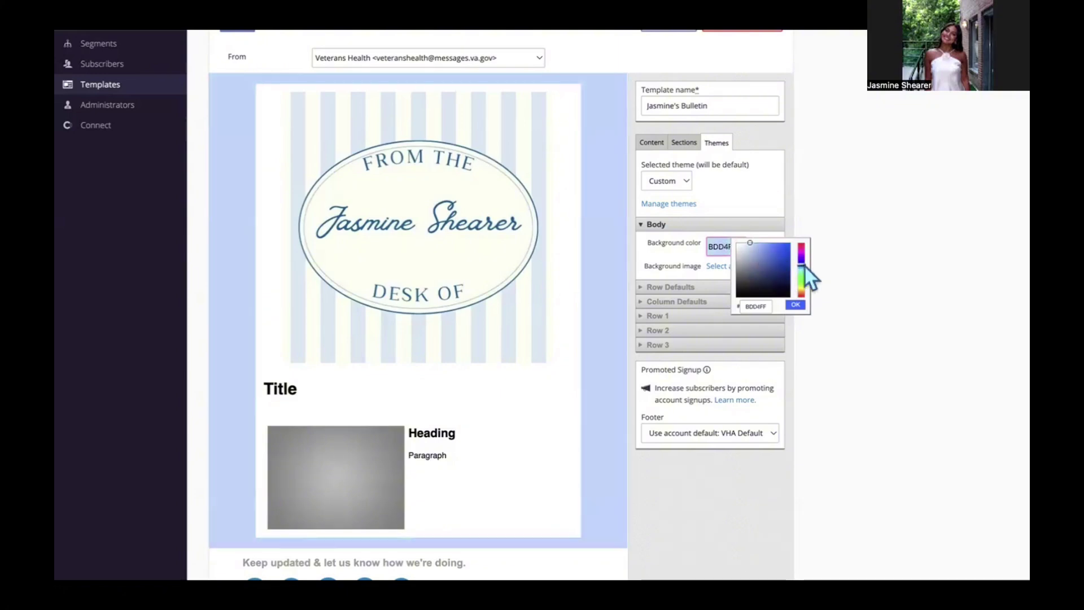
pyautogui.click(803, 266)
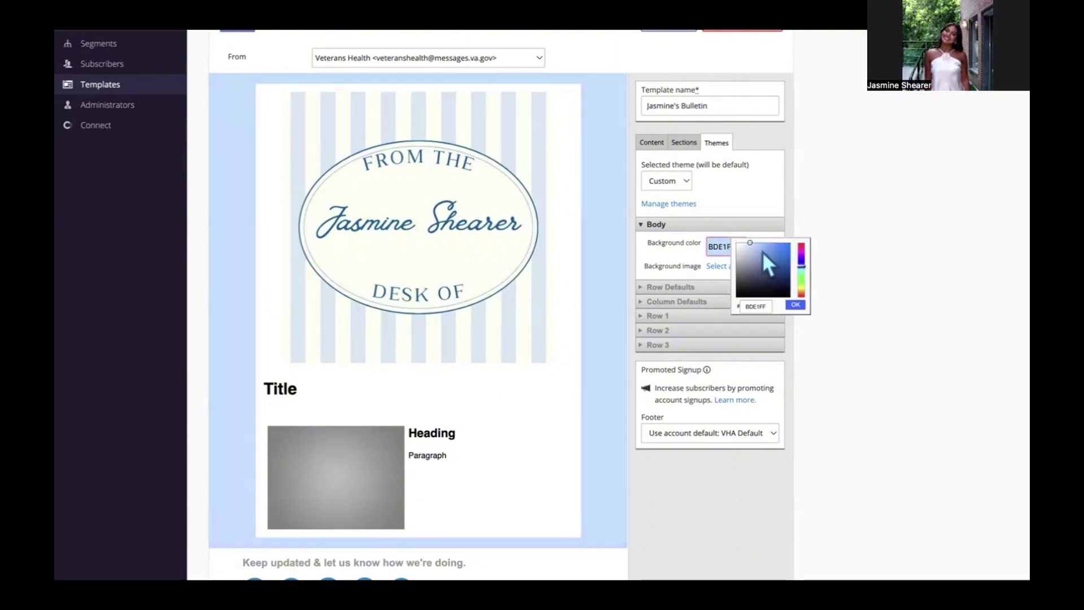
pyautogui.click(749, 242)
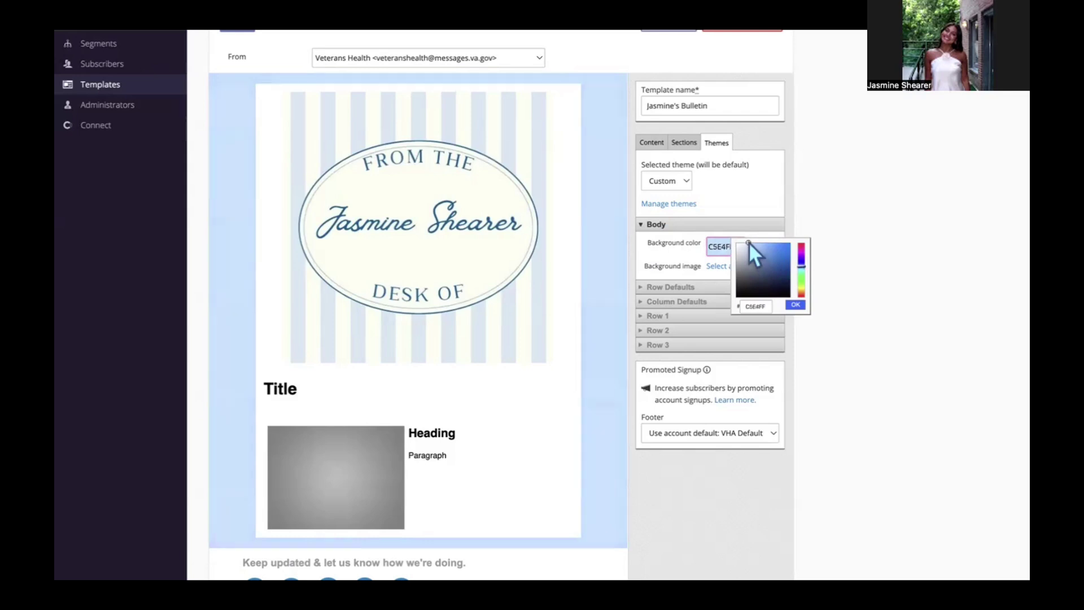
pyautogui.moveTo(745, 240); pyautogui.dragTo(744, 243)
pyautogui.click(795, 305)
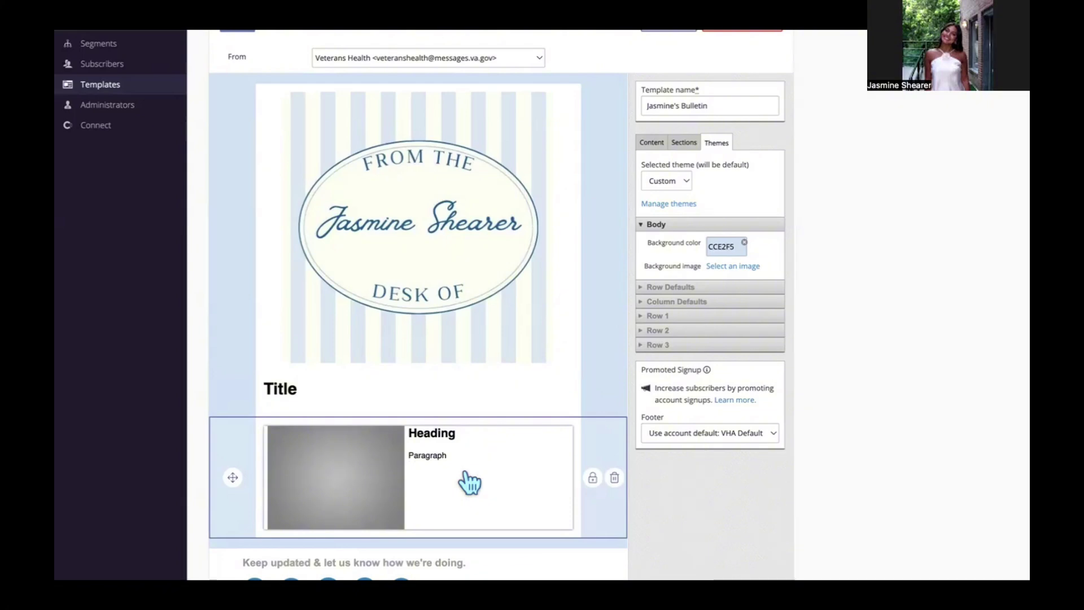
# Set the background color in the theme's row defaults to the cream shade FFF9ED.
pyautogui.click(667, 317)
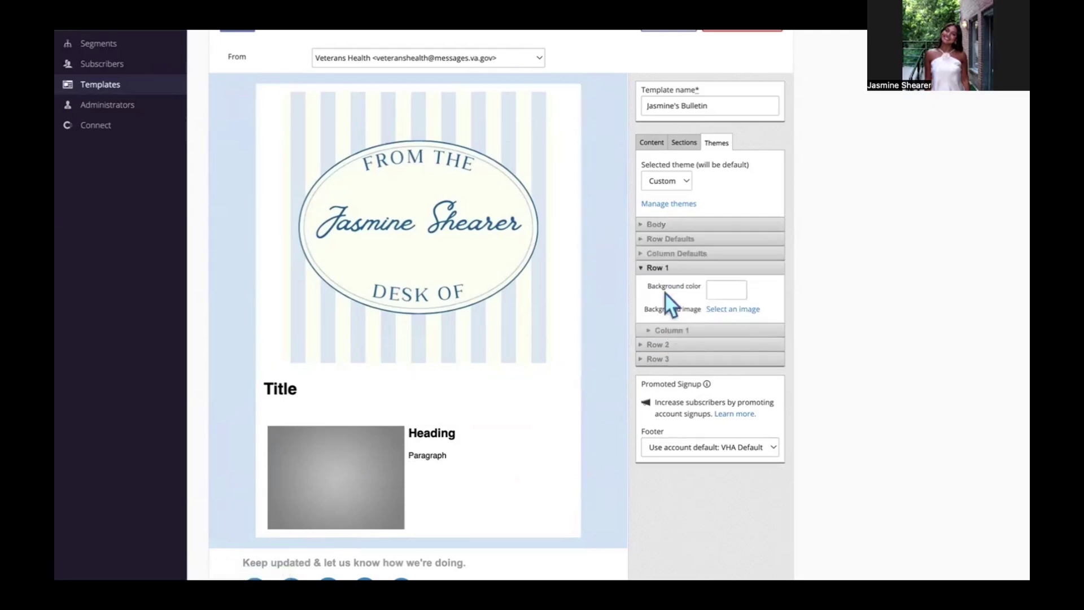
pyautogui.click(658, 269)
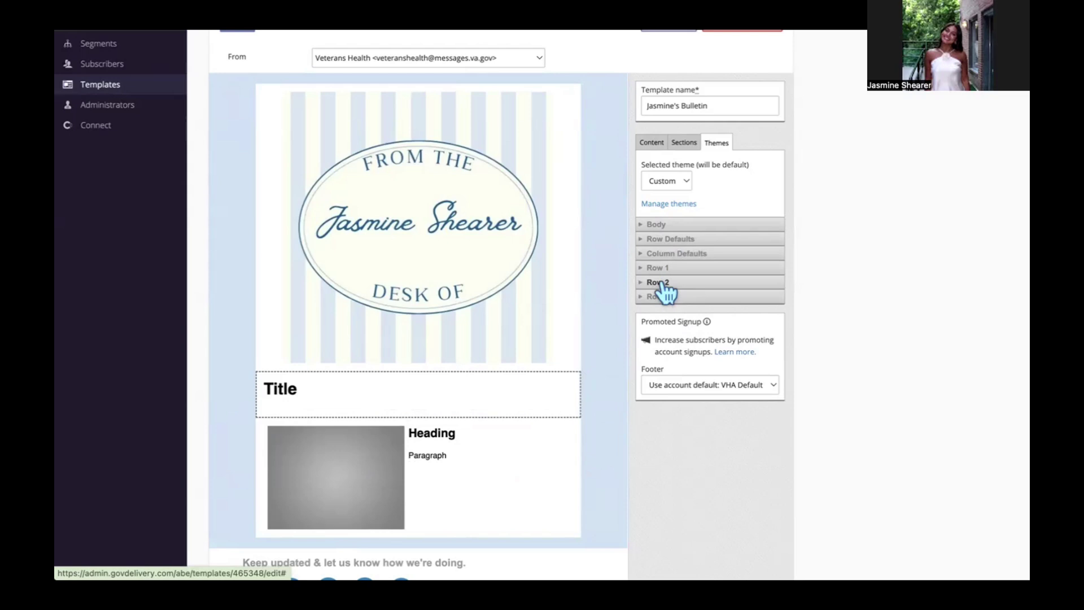
pyautogui.click(668, 241)
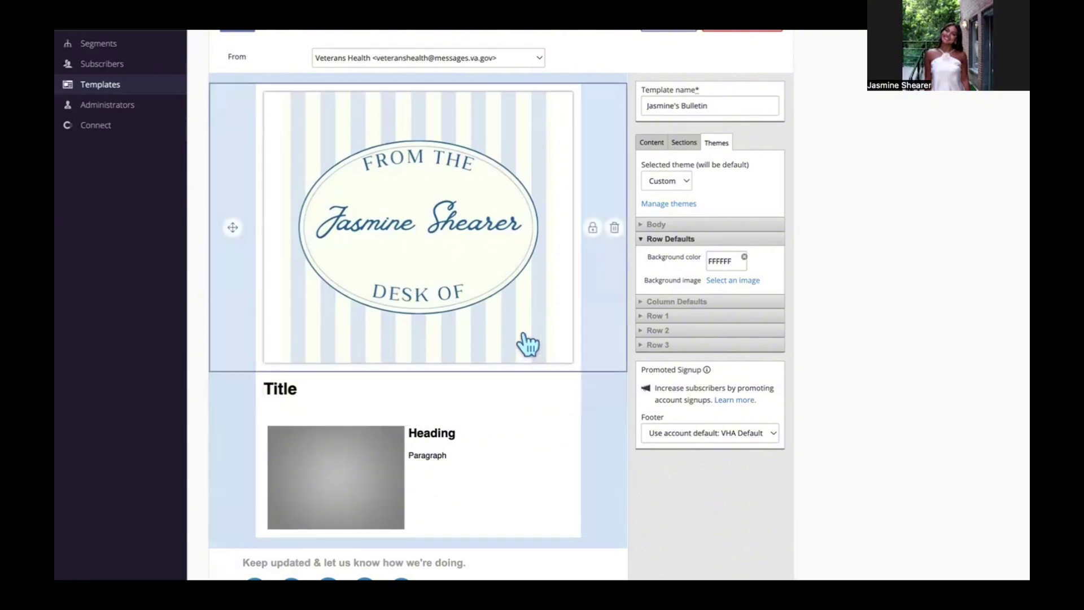
pyautogui.click(725, 262)
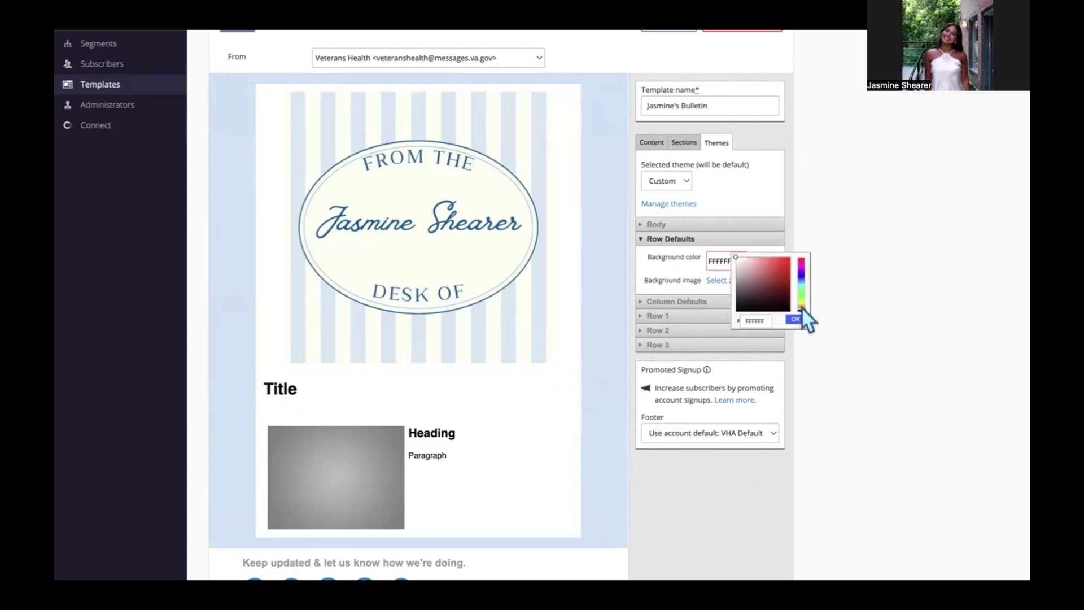
pyautogui.click(801, 303)
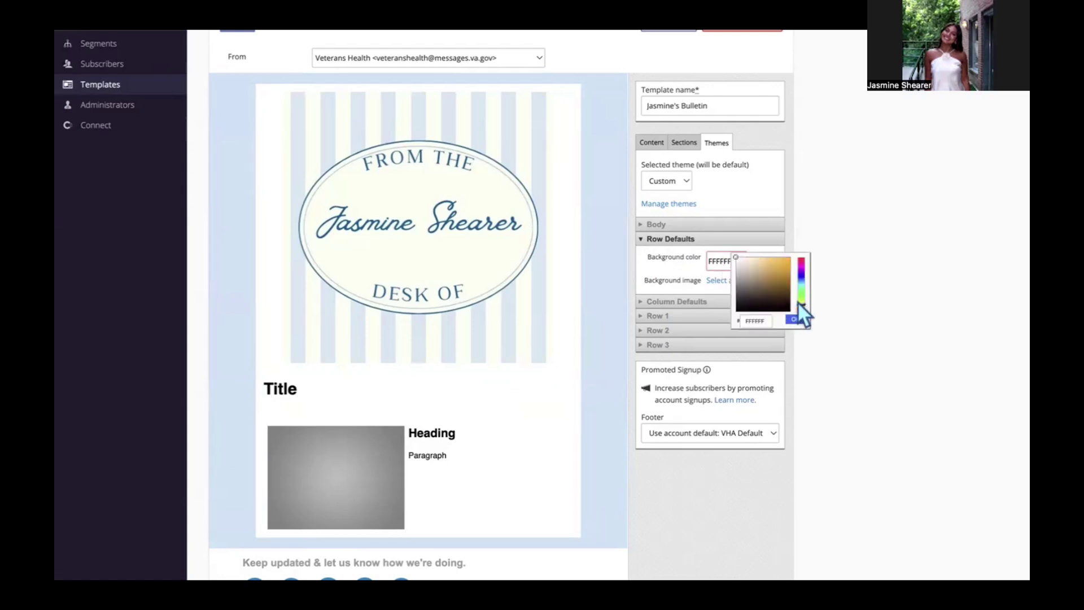
pyautogui.moveTo(737, 256); pyautogui.dragTo(741, 256)
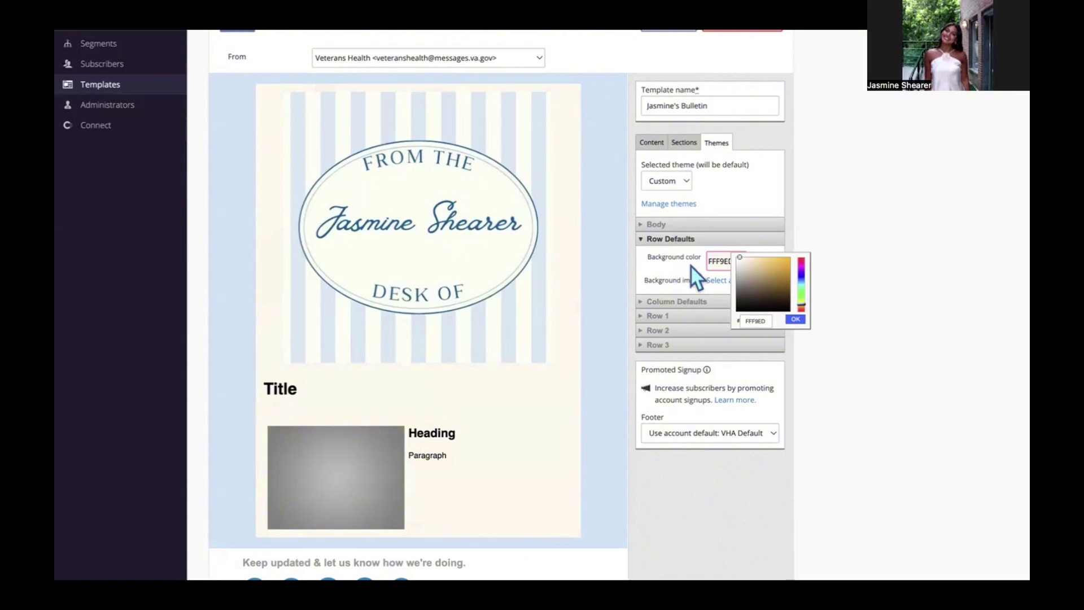
pyautogui.click(795, 319)
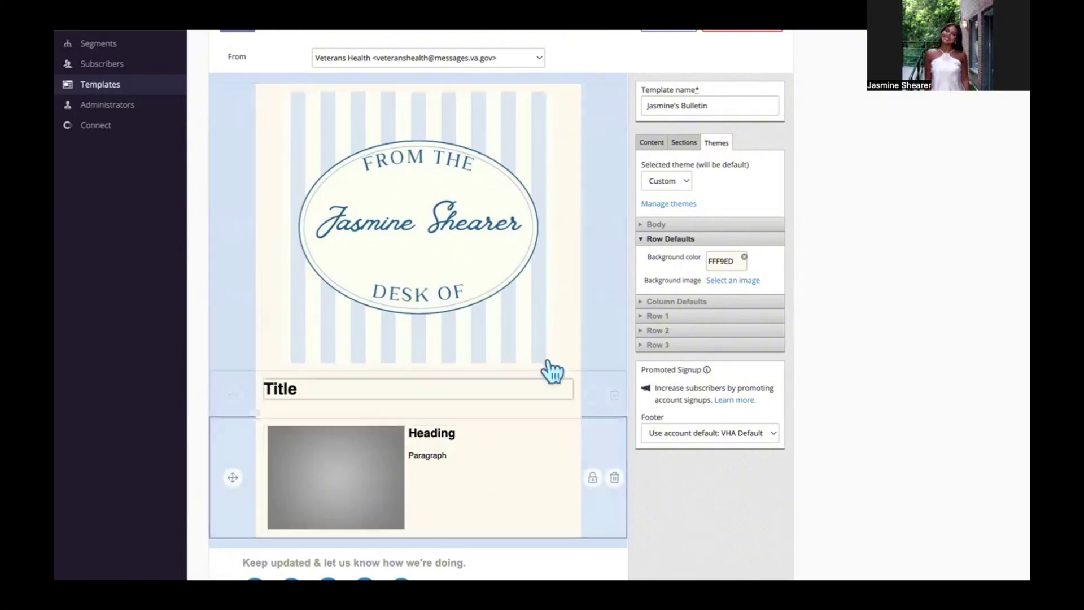
# Set the paragraph text font in the theme's column defaults to Georgia.
pyautogui.click(683, 302)
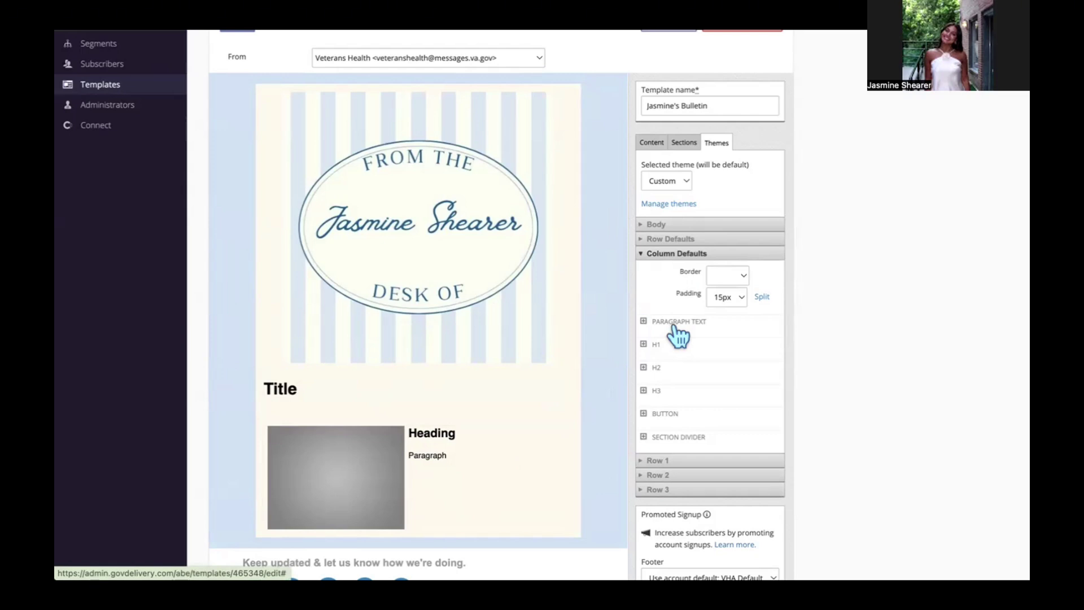
pyautogui.moveTo(422, 468)
pyautogui.click(669, 324)
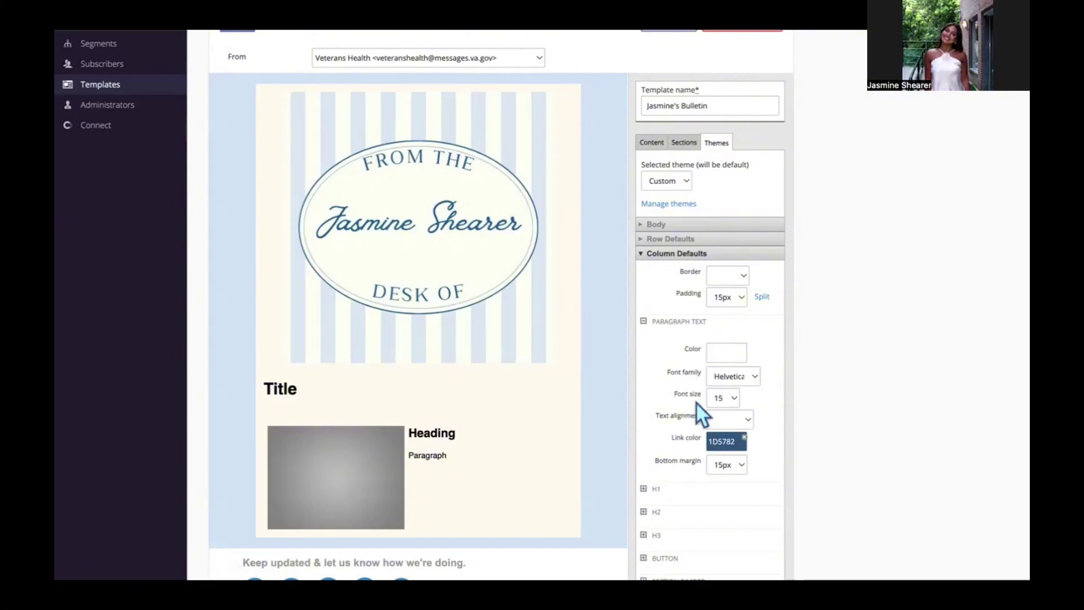
pyautogui.click(735, 377)
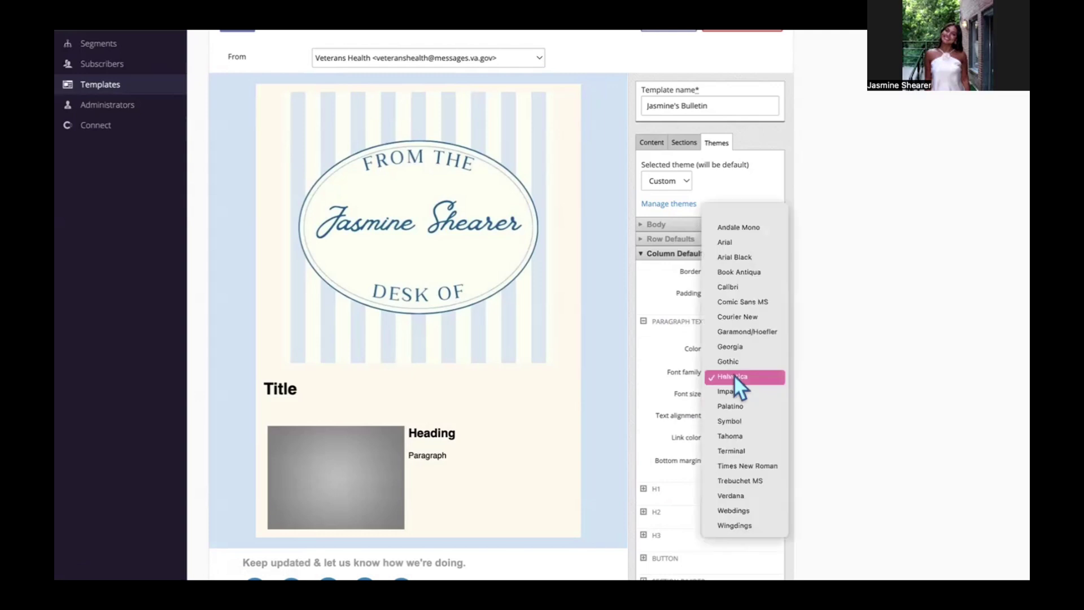
pyautogui.click(733, 346)
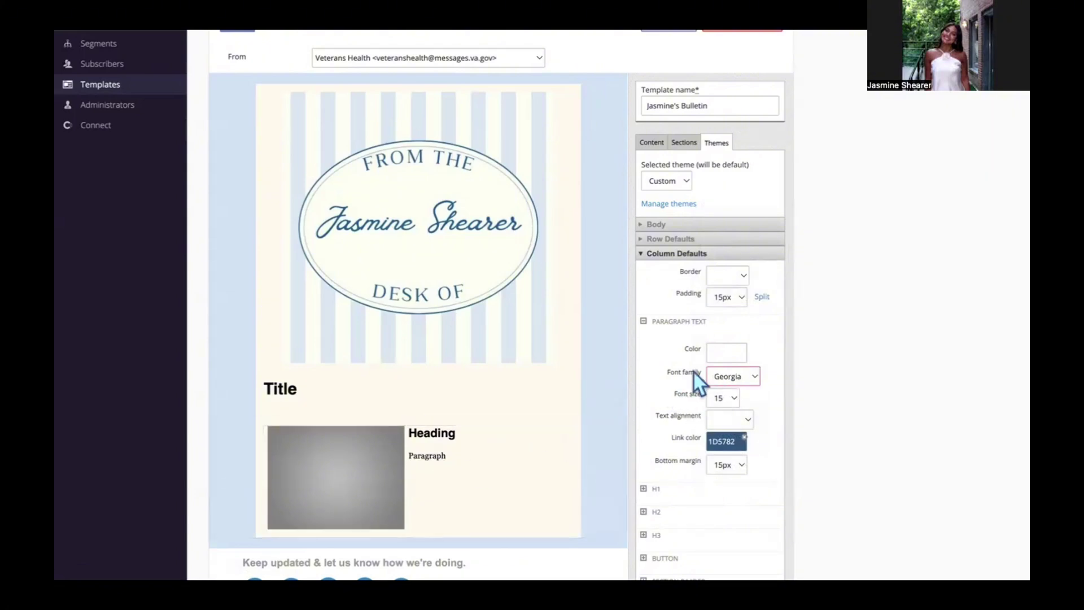
# Set the paragraph text color in the theme's column defaults to the medium blue 4E7BAC.
pyautogui.click(728, 357)
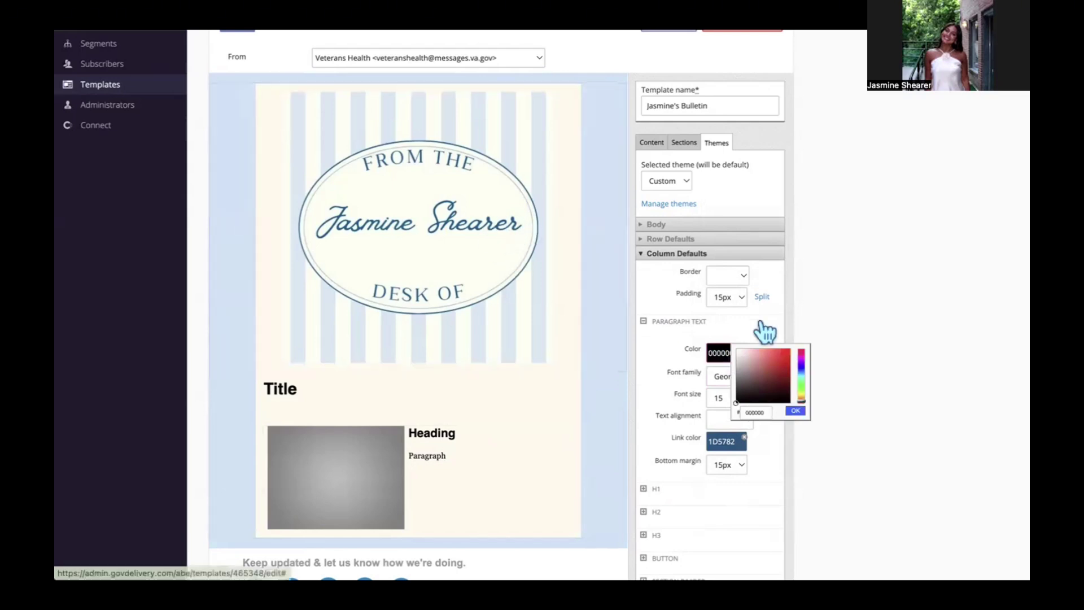
pyautogui.click(802, 368)
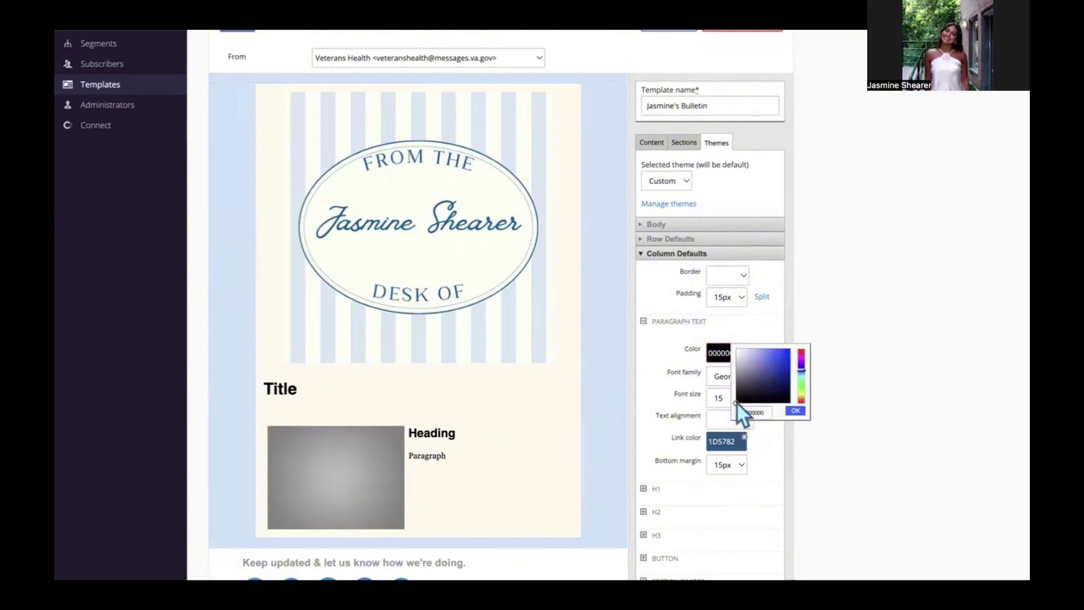
pyautogui.moveTo(736, 401); pyautogui.dragTo(763, 353)
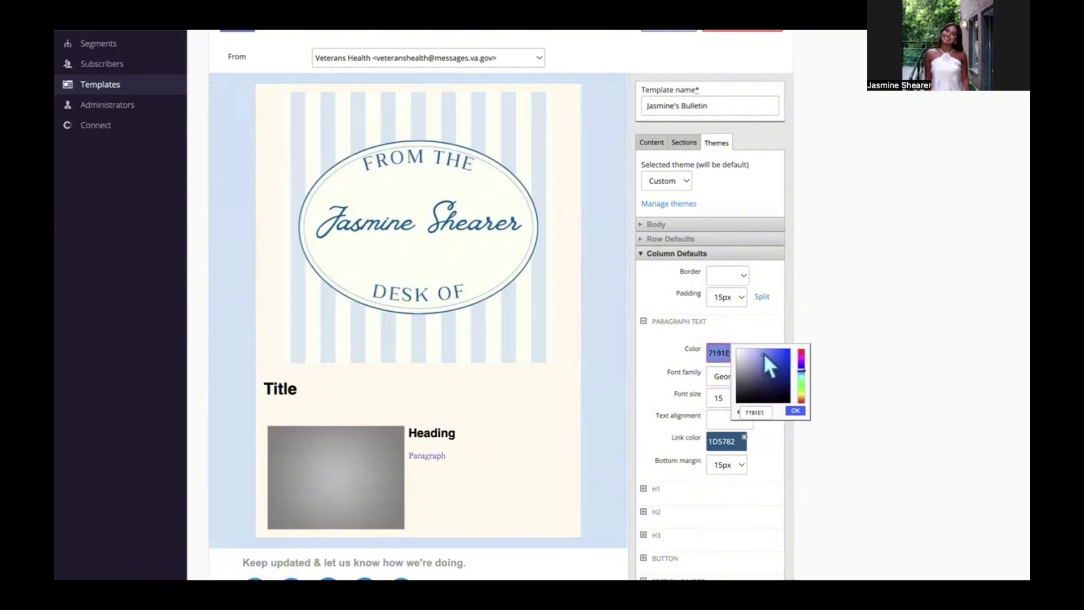
pyautogui.click(800, 371)
pyautogui.moveTo(764, 354); pyautogui.dragTo(768, 365)
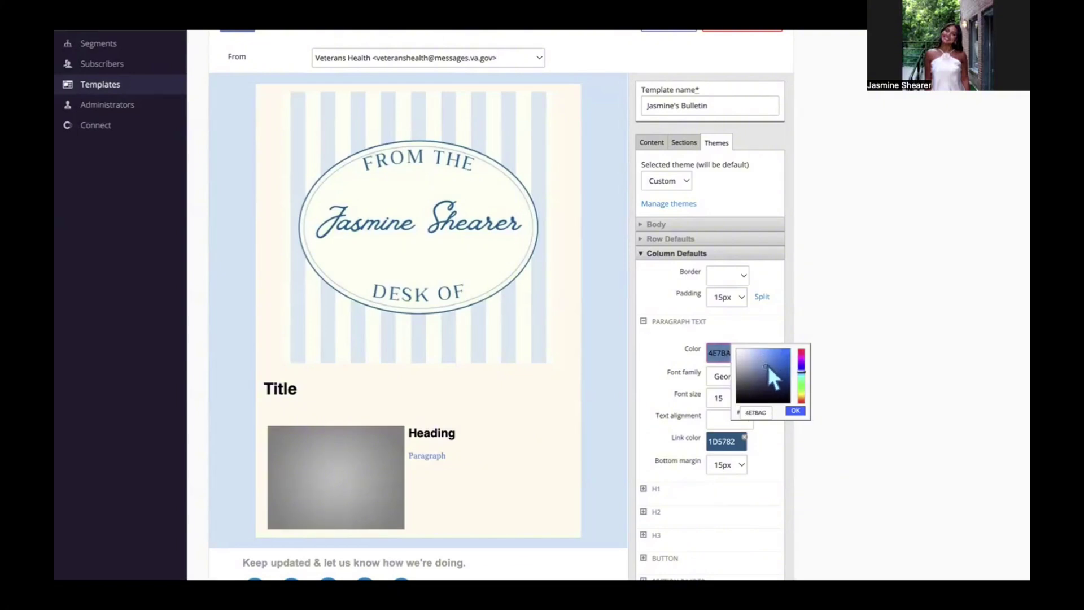
pyautogui.click(796, 411)
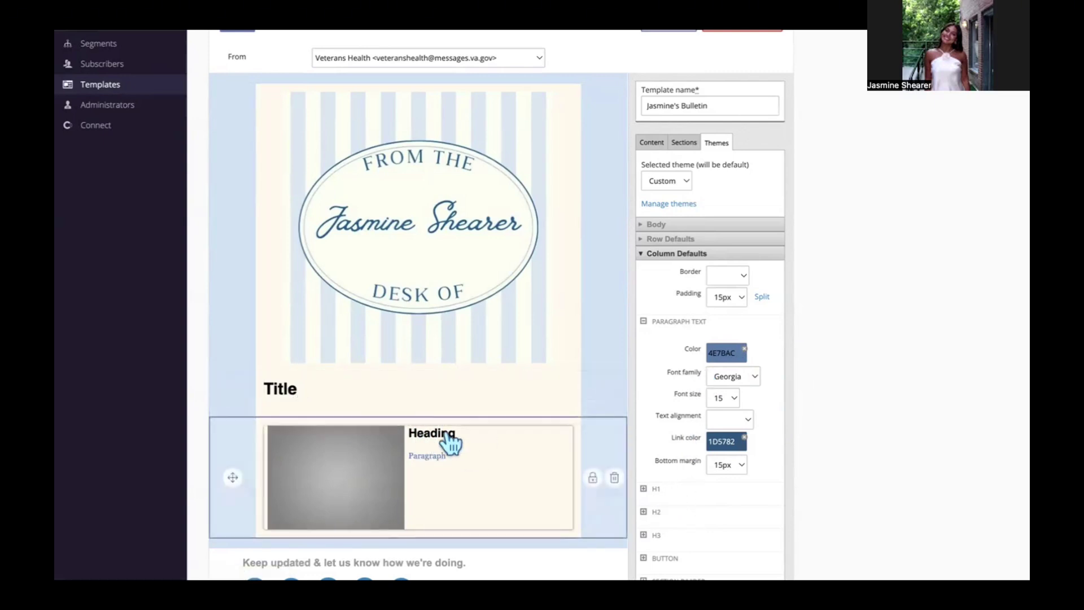
# Set the H1 text color in the column defaults to 4E7BAC, matching the paragraph text.
pyautogui.scroll(-1, 680, 422)
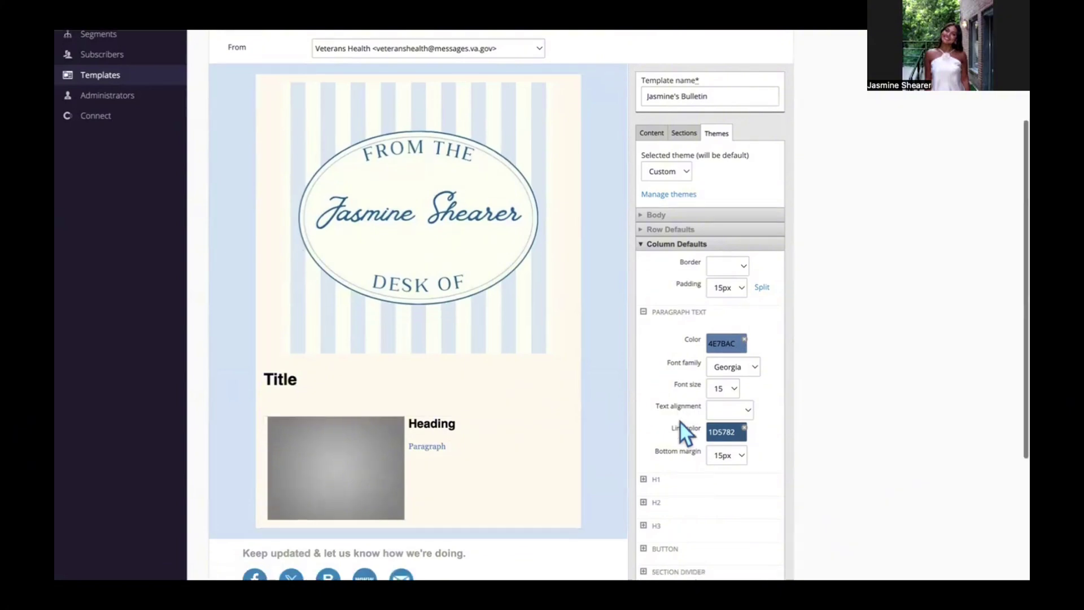
pyautogui.click(667, 436)
pyautogui.scroll(-3, 672, 441)
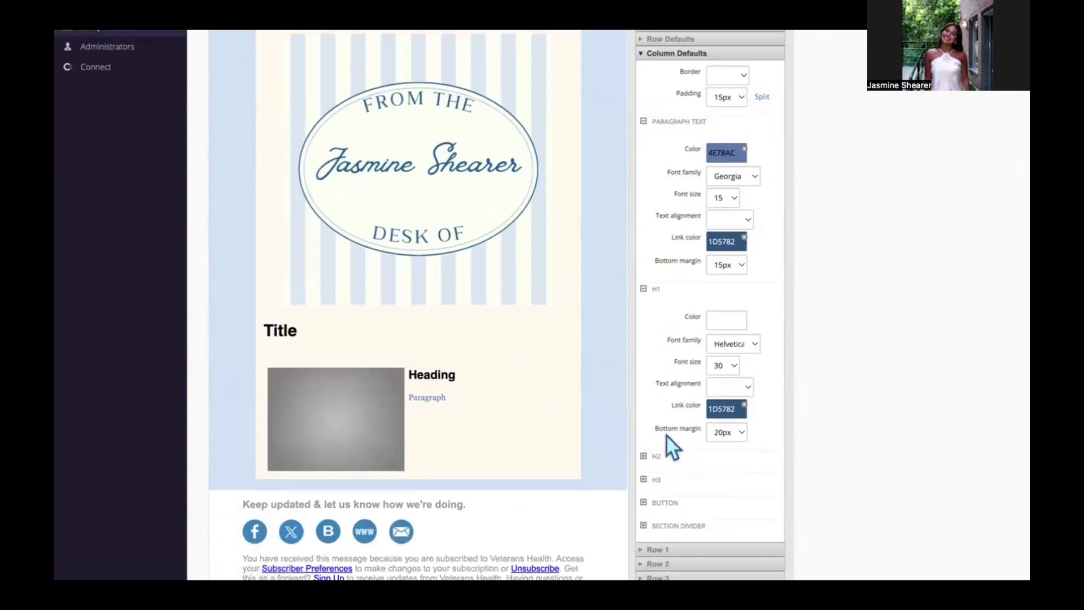
pyautogui.click(725, 319)
pyautogui.scroll(-1, 726, 331)
pyautogui.click(762, 302)
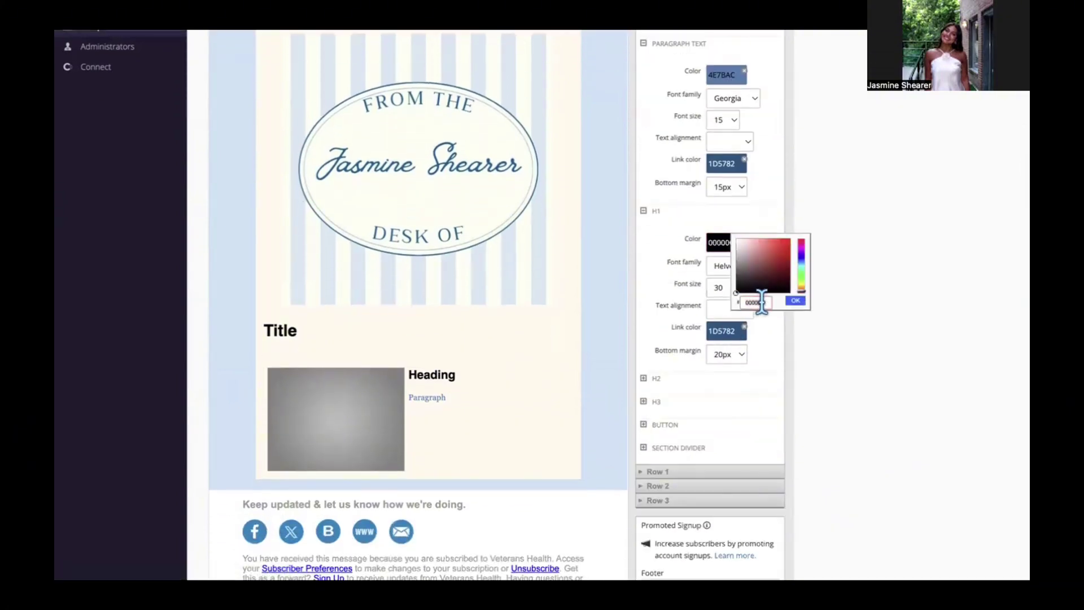
pyautogui.press('BackSpace')
pyautogui.press('BackSpace')
pyautogui.press('BackSpace')
pyautogui.press('BackSpace')
pyautogui.press('BackSpace')
pyautogui.press('BackSpace')
pyautogui.write('5')
pyautogui.press('BackSpace')
pyautogui.write('E7BAC')
pyautogui.click(797, 303)
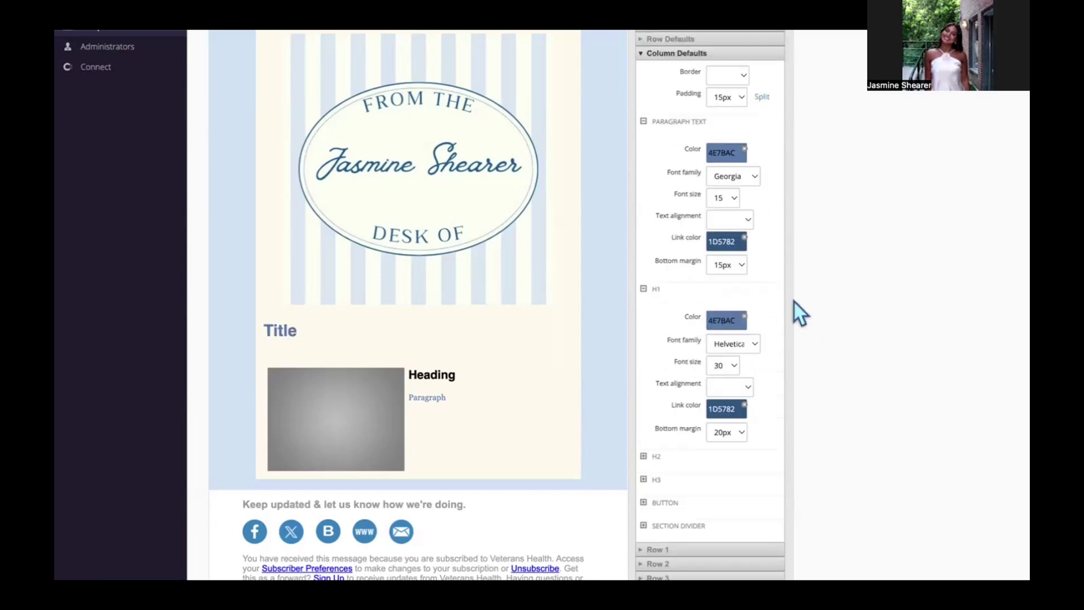
# Set the H1 font family to Georgia and center the H1 text.
pyautogui.click(733, 344)
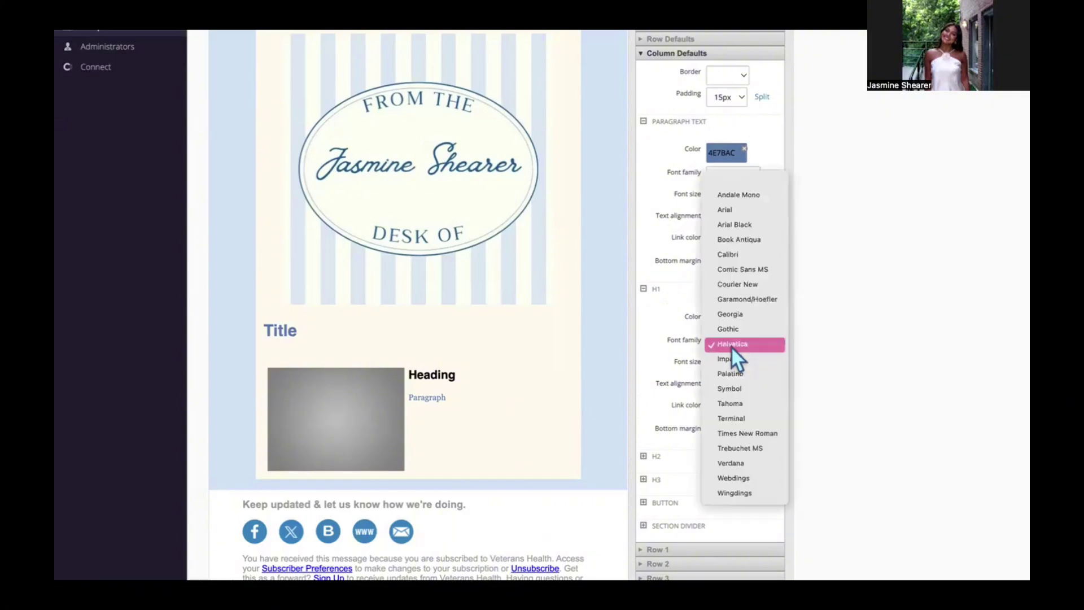
pyautogui.click(734, 315)
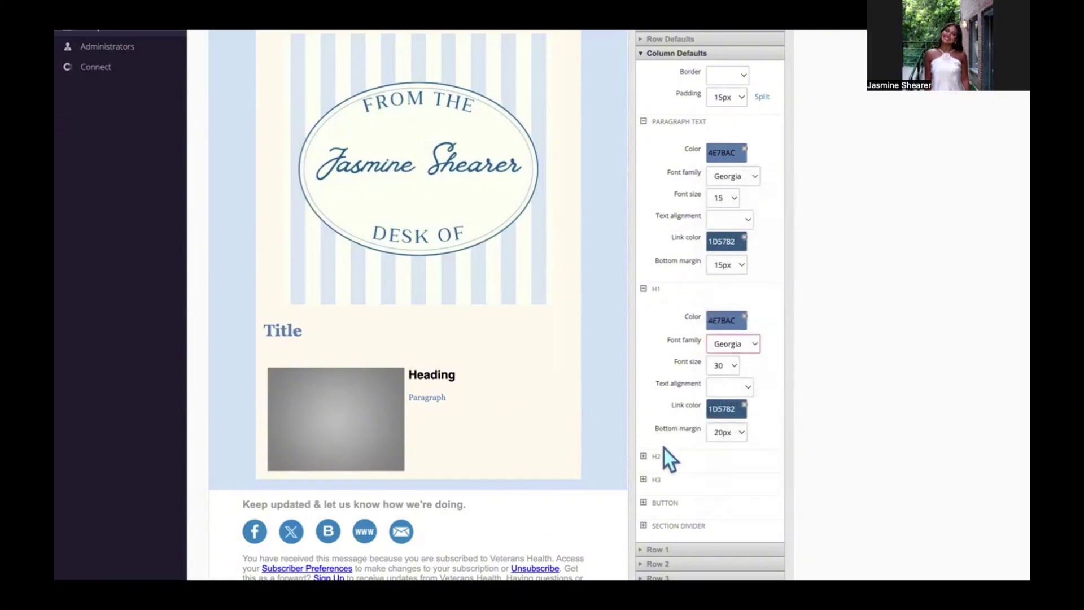
pyautogui.click(723, 387)
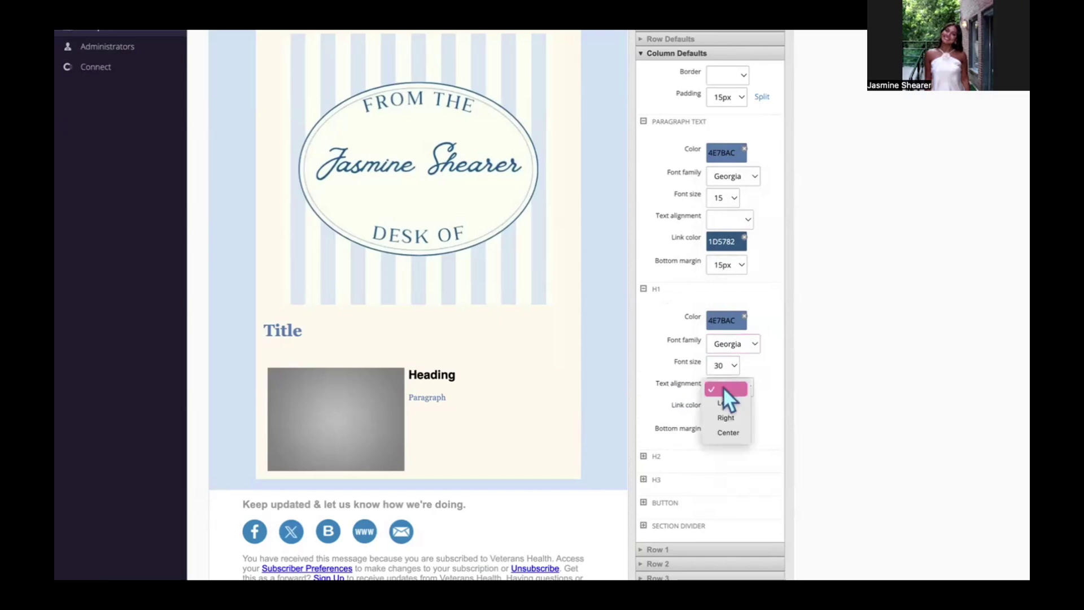
pyautogui.click(725, 432)
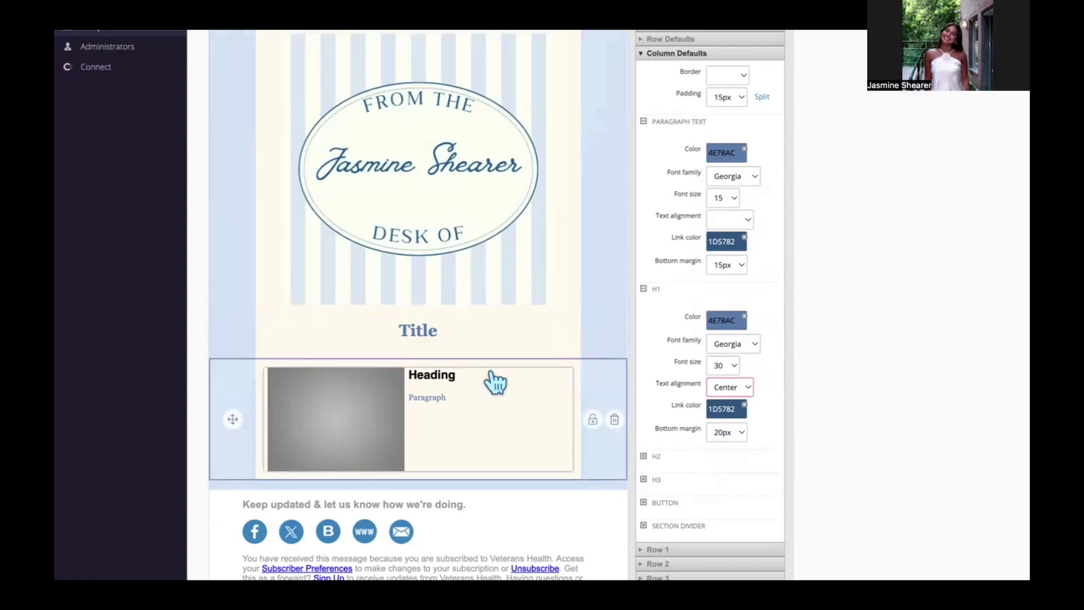
# Set the H2 text color to 4E7BAC and its font family to Georgia in the column defaults.
pyautogui.click(655, 455)
pyautogui.click(746, 346)
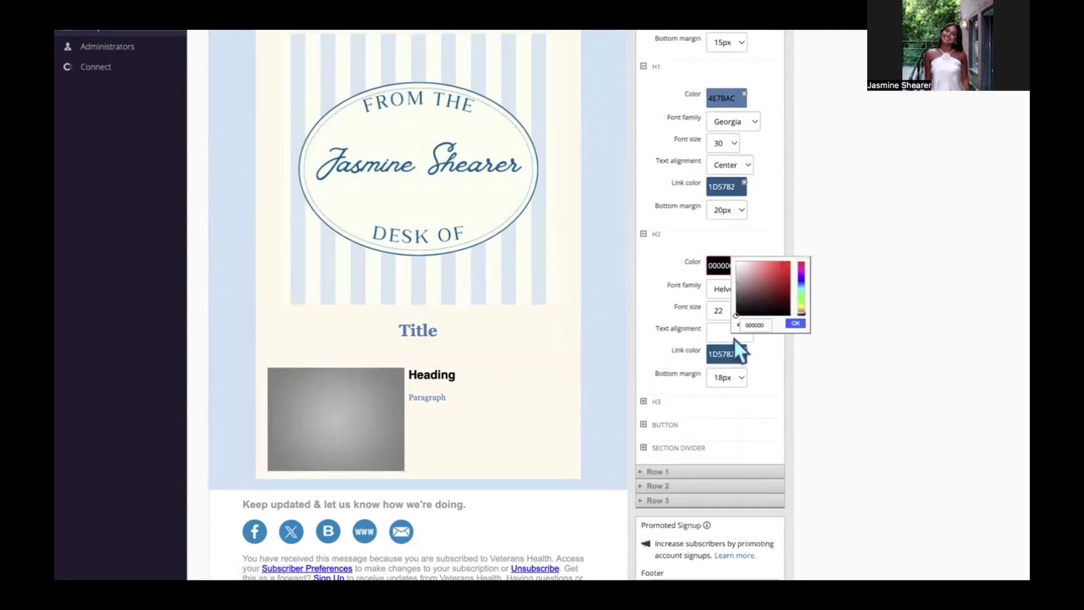
pyautogui.press('BackSpace')
pyautogui.press('BackSpace')
pyautogui.press('BackSpace')
pyautogui.press('BackSpace')
pyautogui.press('BackSpace')
pyautogui.press('BackSpace')
pyautogui.write('4E7BAC')
pyautogui.click(796, 323)
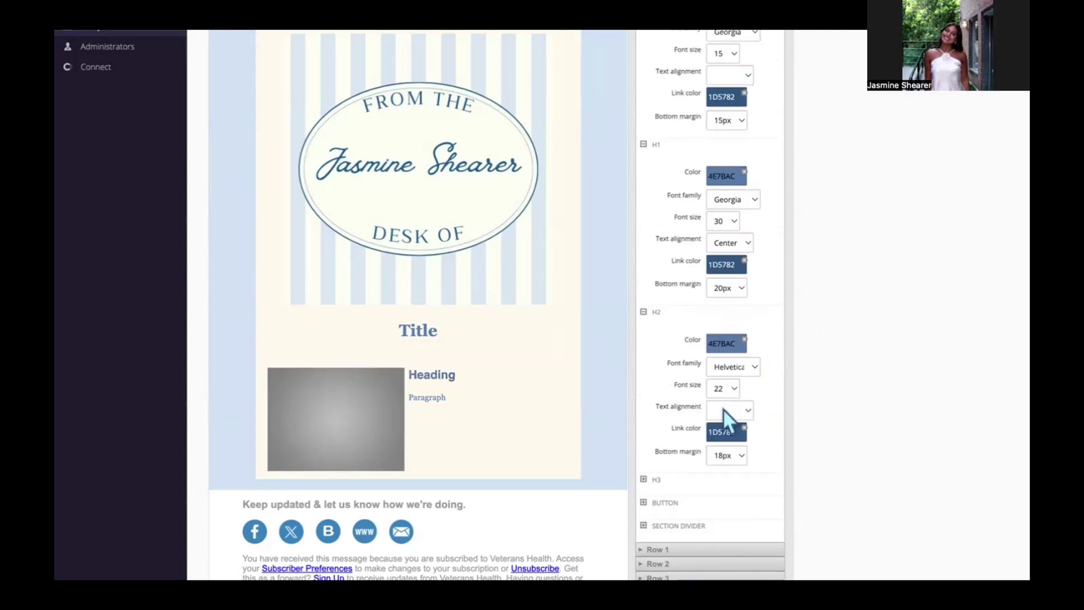
pyautogui.click(741, 368)
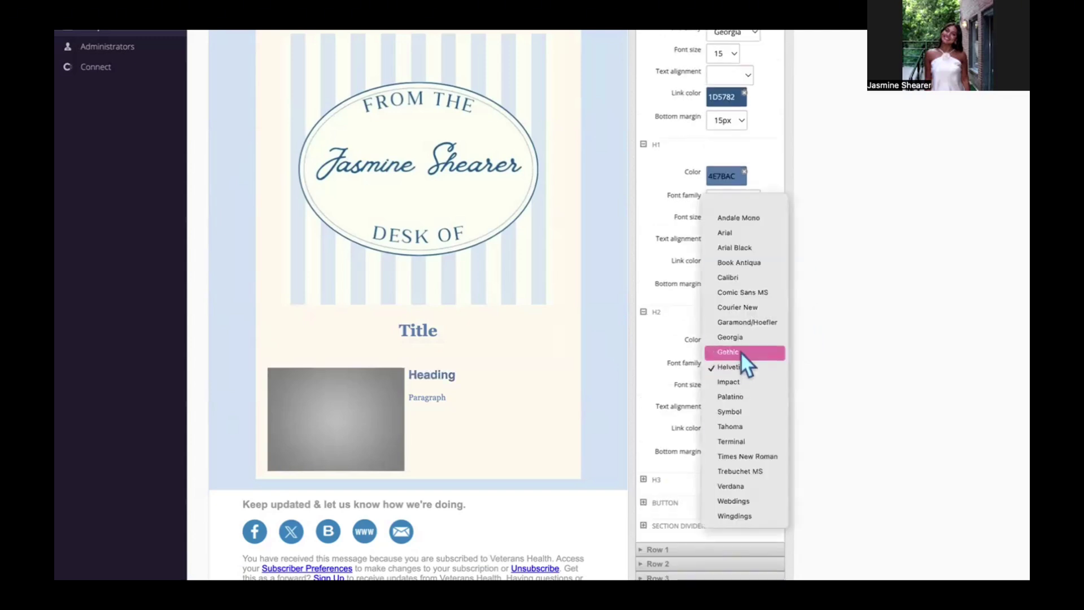
pyautogui.click(740, 337)
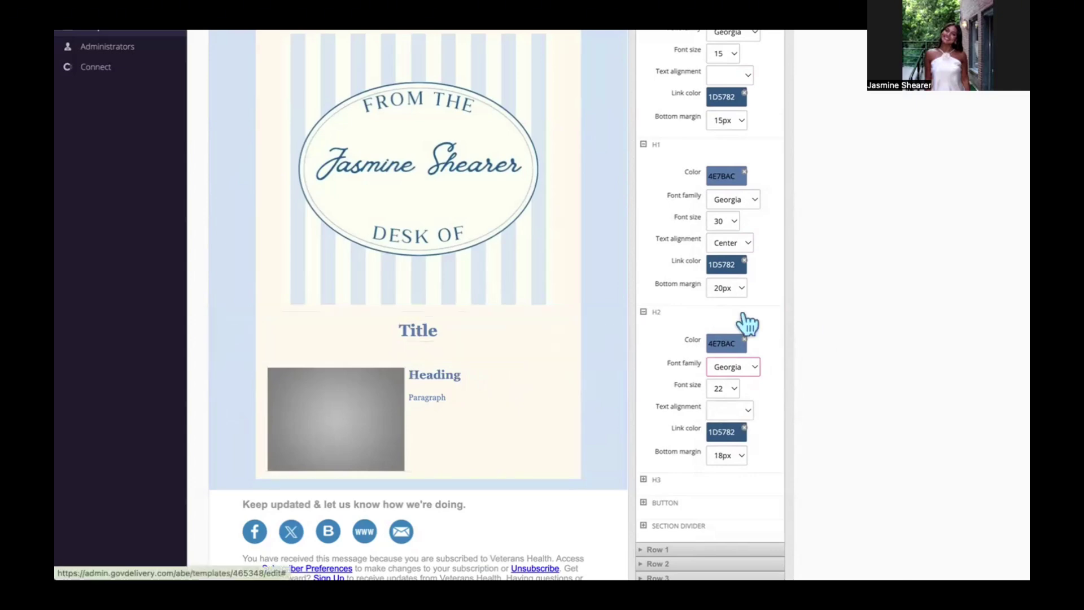
# Add a single-column section below the image-and-text block.
pyautogui.scroll(3, 744, 319)
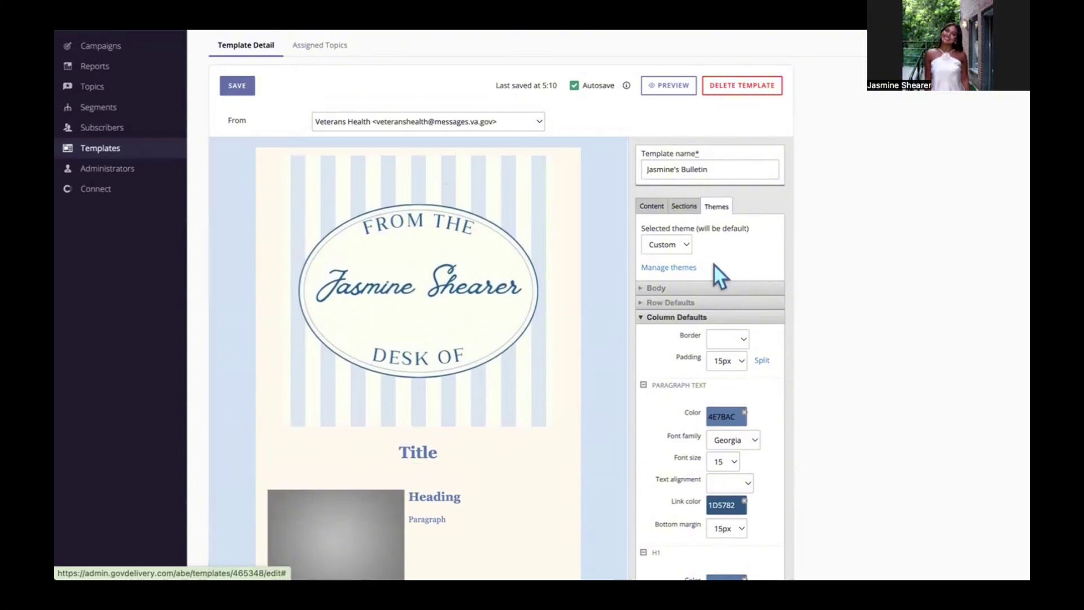
pyautogui.click(685, 206)
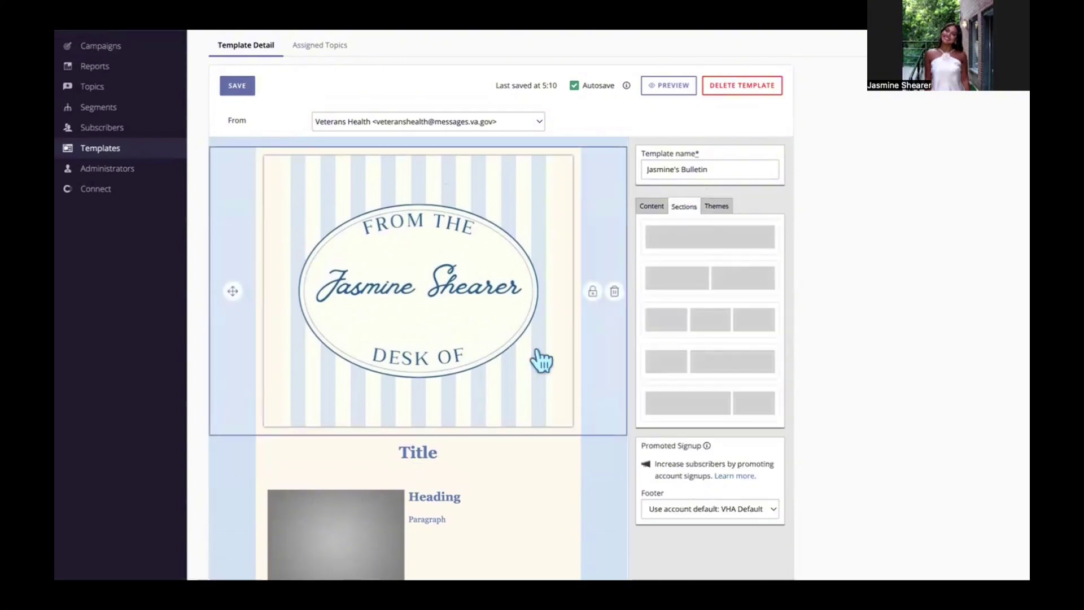
pyautogui.scroll(-3, 542, 362)
pyautogui.moveTo(700, 135); pyautogui.dragTo(411, 495)
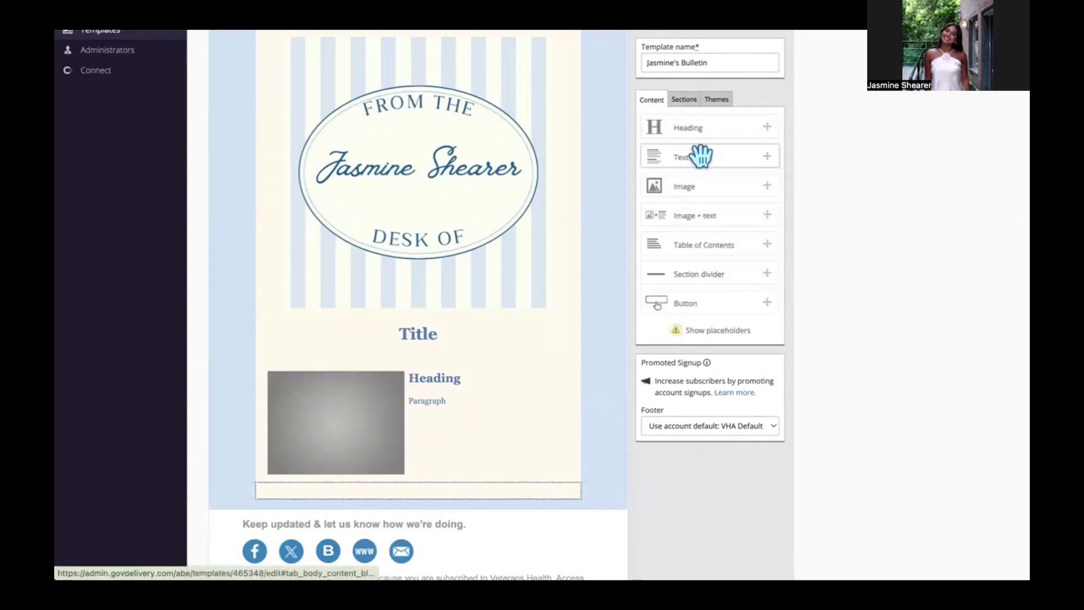
# Try out a text block in the new empty section to test the theme's paragraph style, and delete the block.
pyautogui.moveTo(699, 153); pyautogui.dragTo(420, 521)
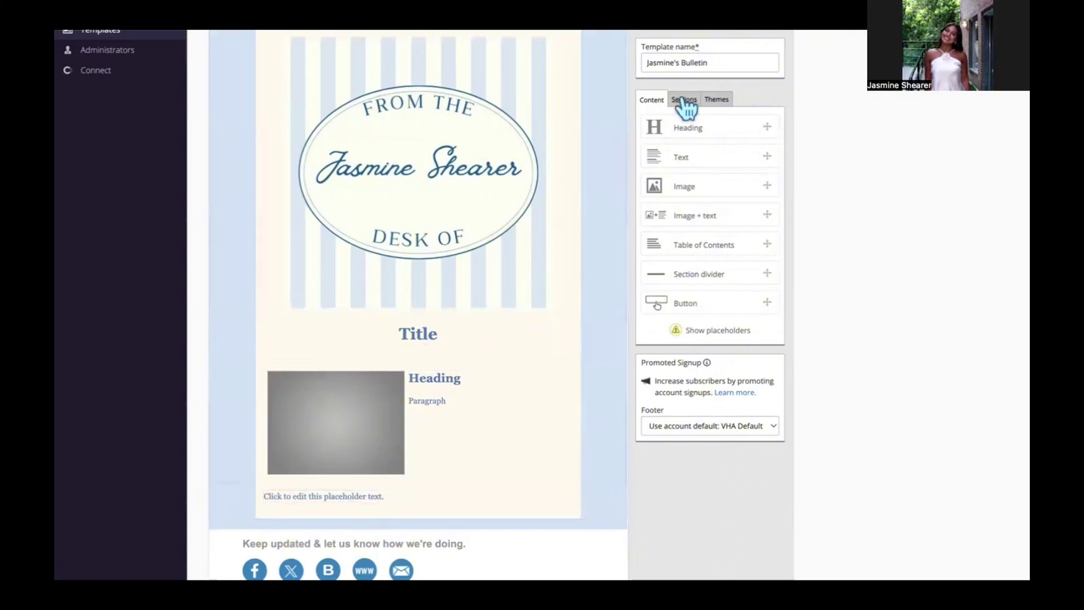
pyautogui.click(718, 100)
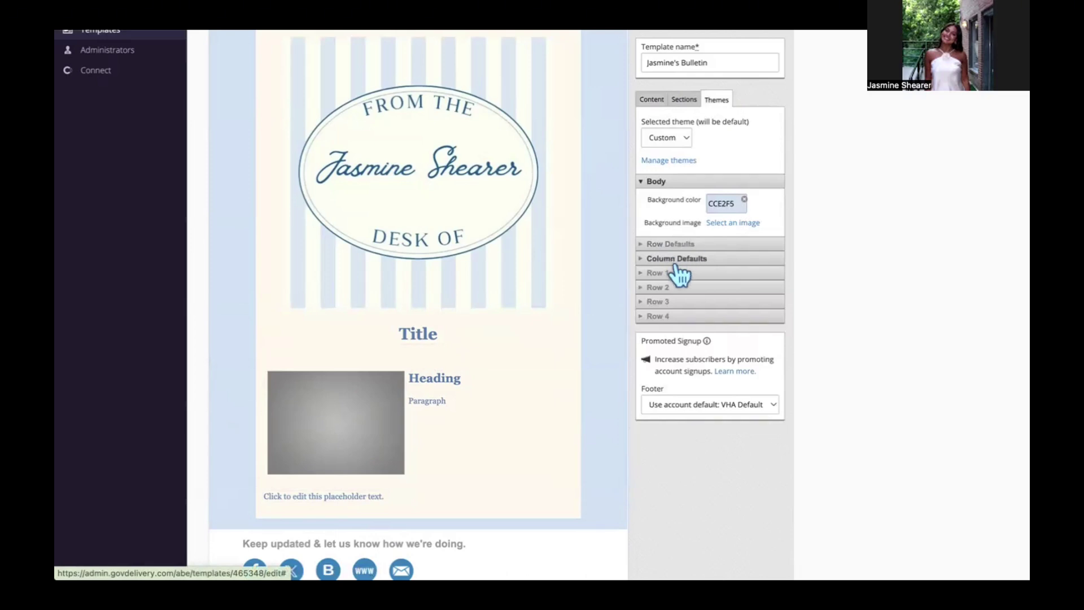
pyautogui.click(388, 497)
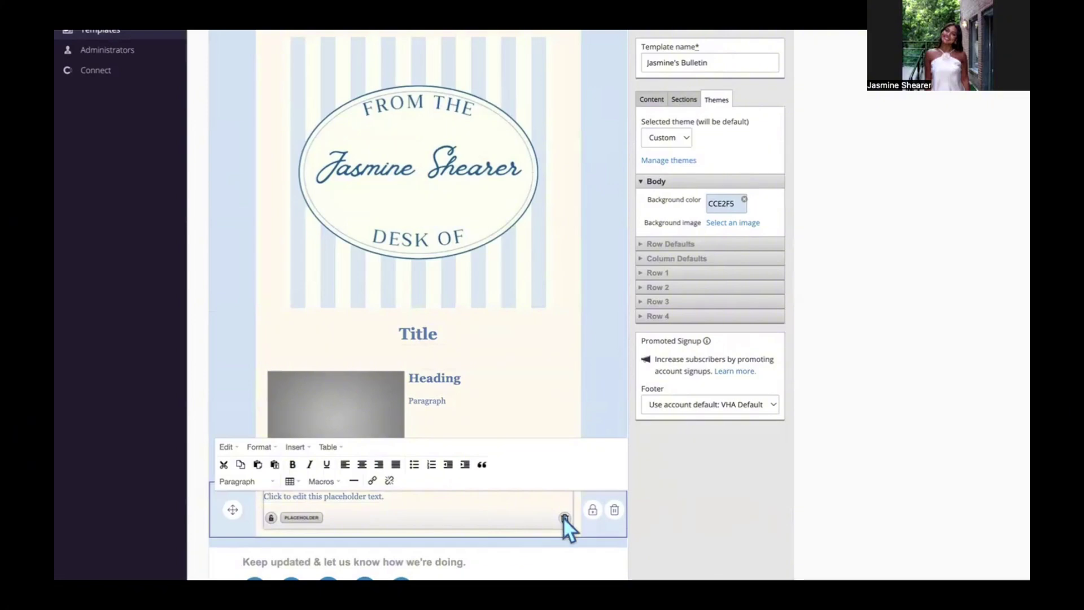
pyautogui.click(649, 100)
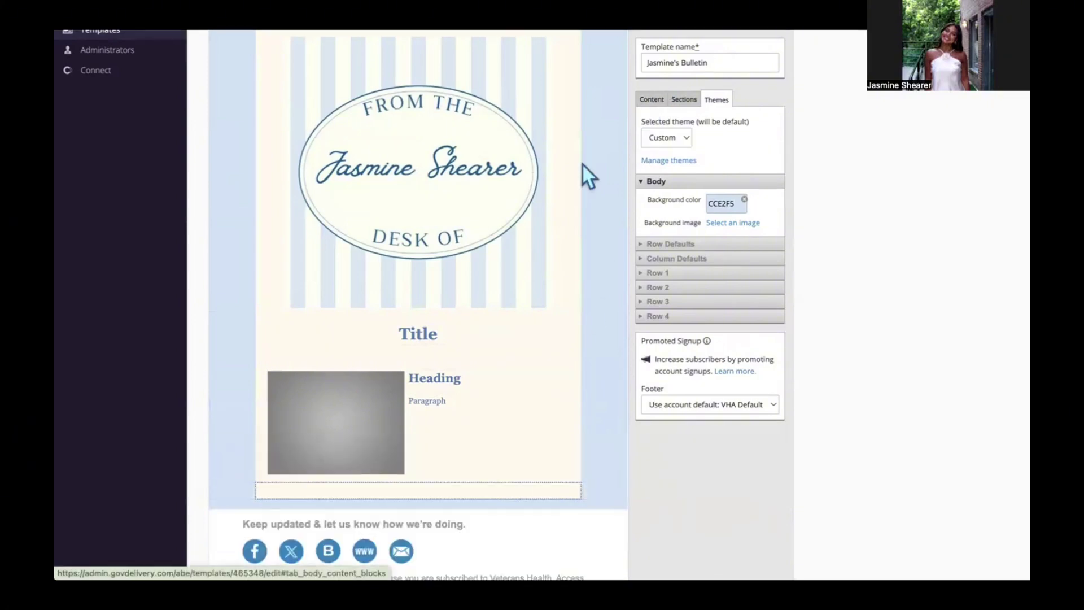
# Save the customized bulletin template.
pyautogui.scroll(1, 497, 217)
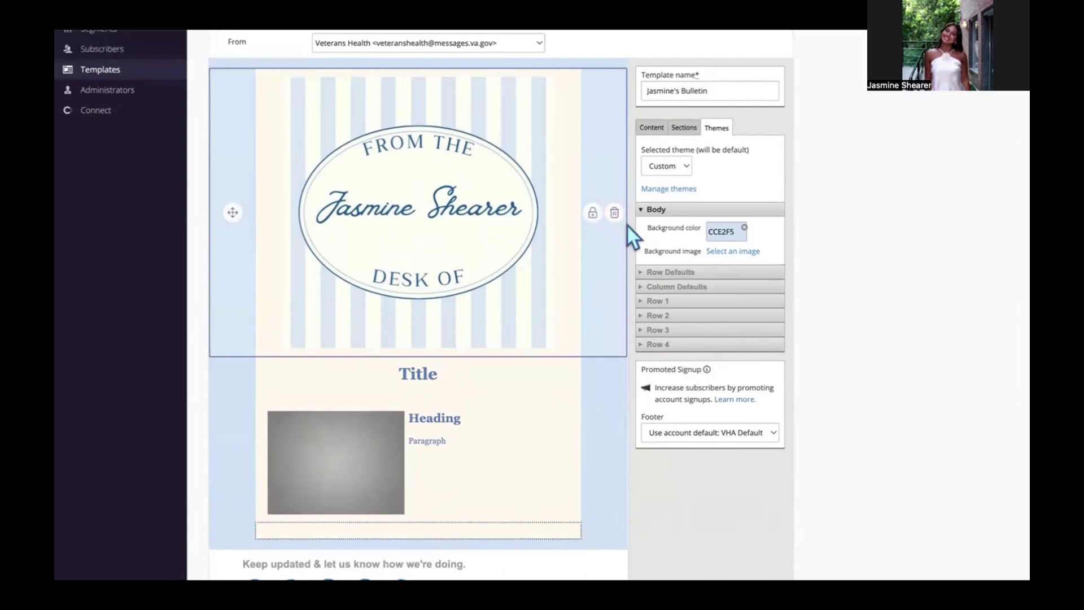
pyautogui.scroll(1, 627, 225)
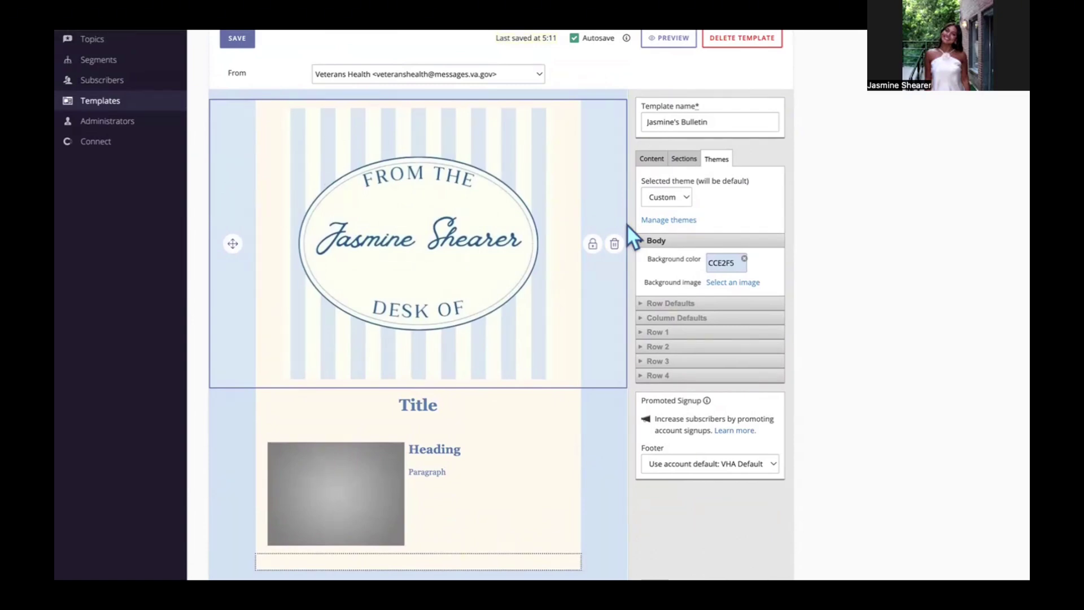
pyautogui.scroll(2, 627, 224)
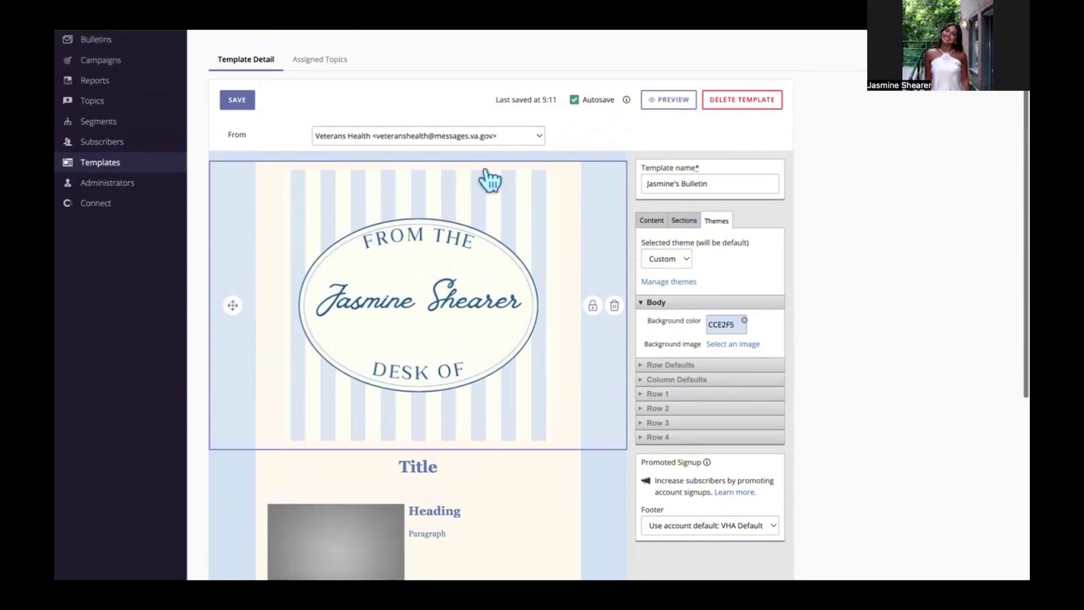
pyautogui.click(245, 102)
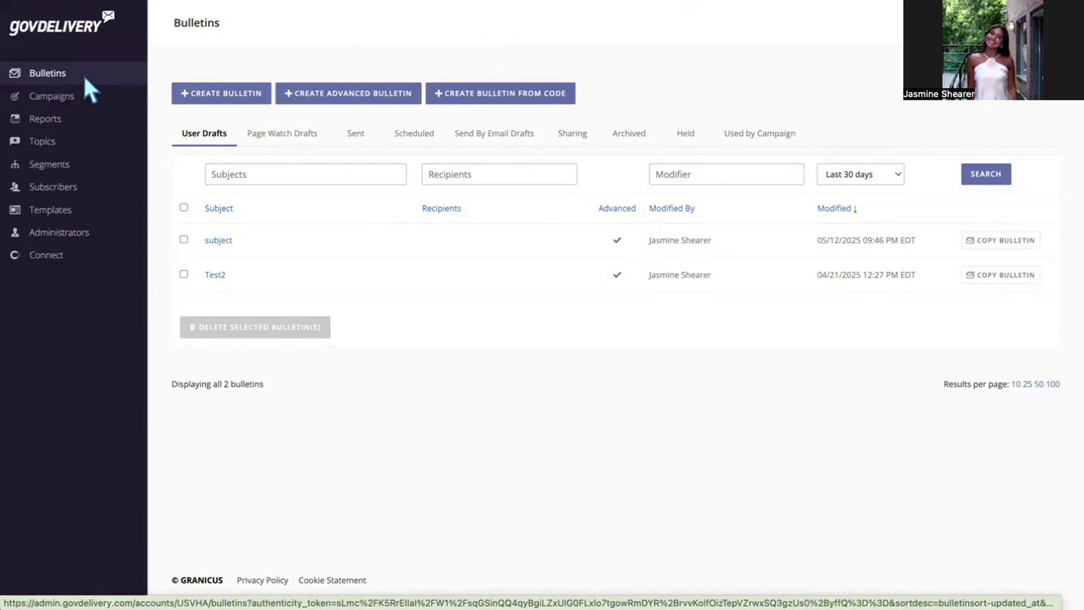
# Start creating an advanced bulletin and look over the recently used and account templates.
pyautogui.click(349, 94)
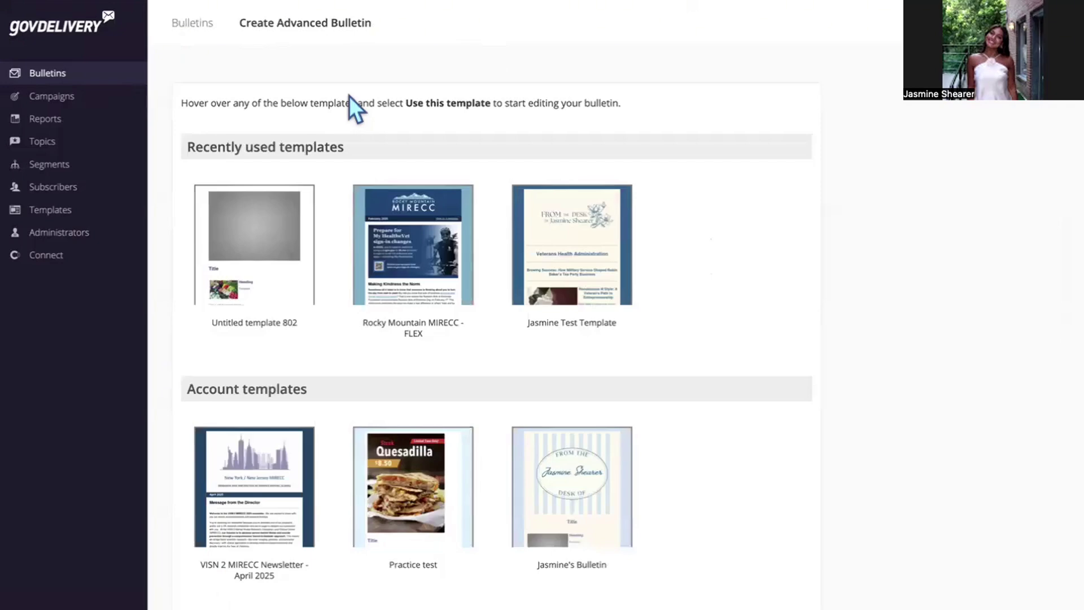
pyautogui.scroll(-3, 557, 287)
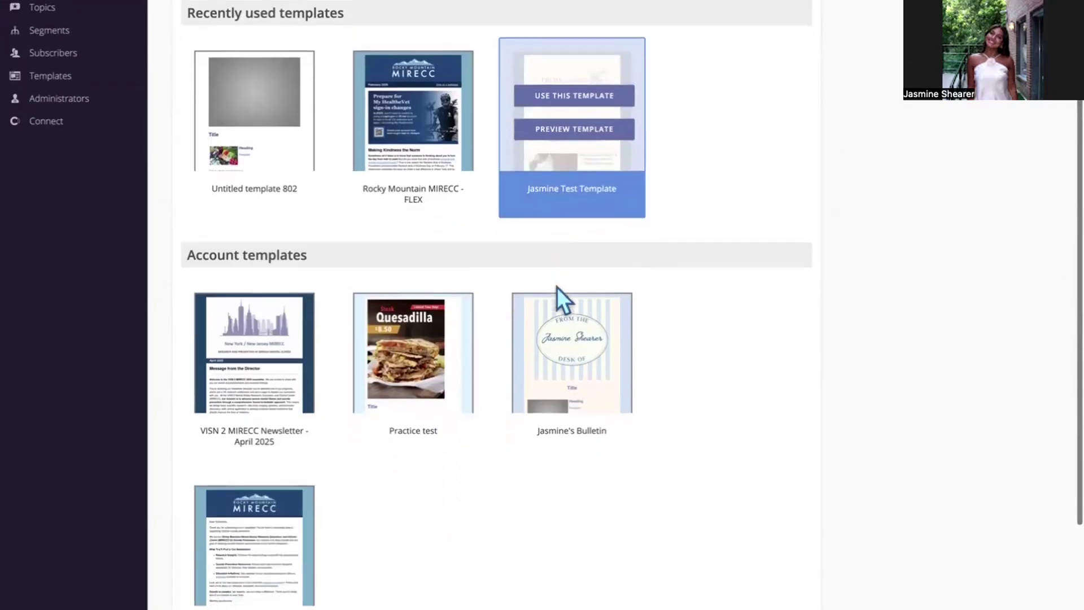
pyautogui.scroll(1, 321, 137)
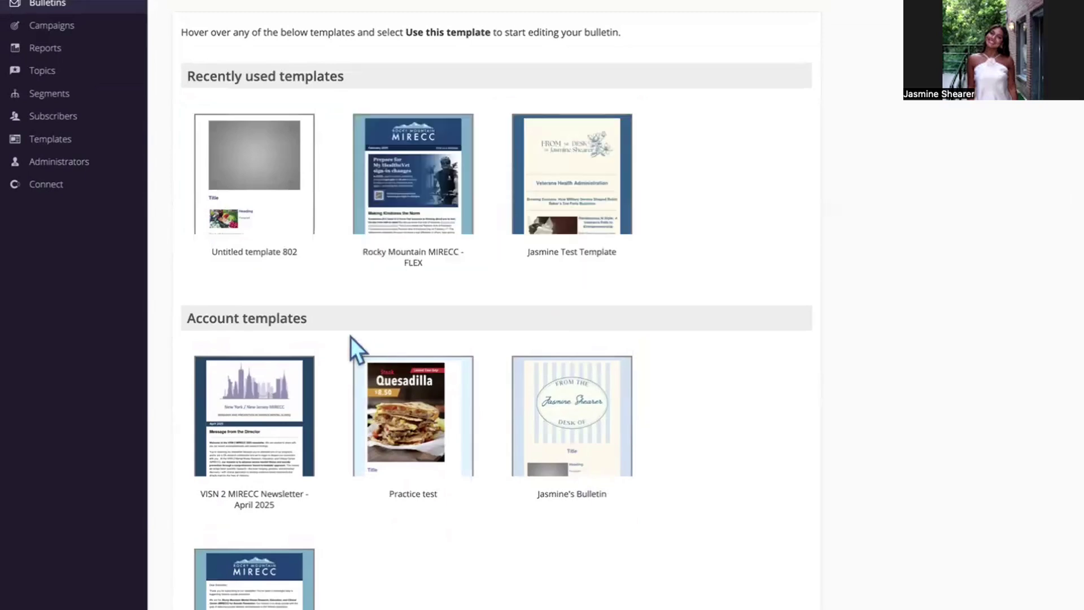
# Create the advanced bulletin from the account template with the blue-striped oval header.
pyautogui.scroll(-2, 346, 319)
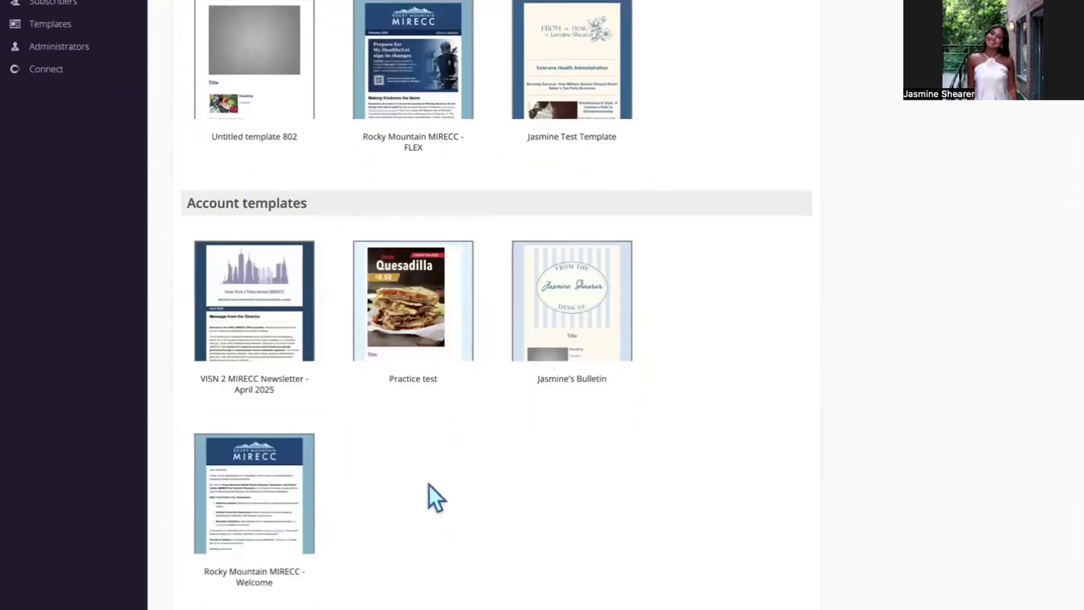
pyautogui.scroll(-1, 429, 486)
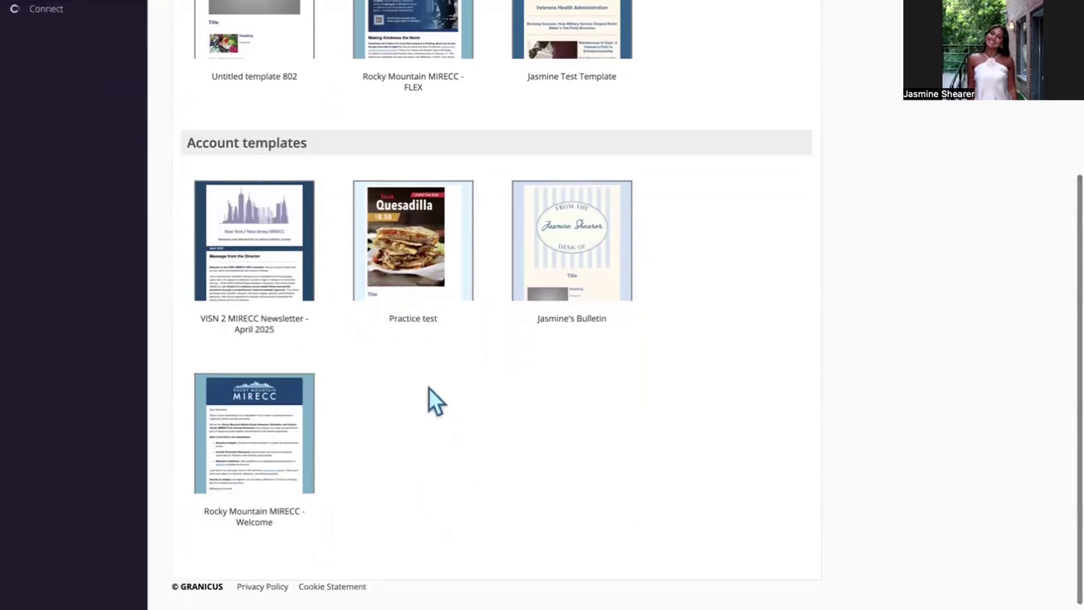
pyautogui.moveTo(554, 339)
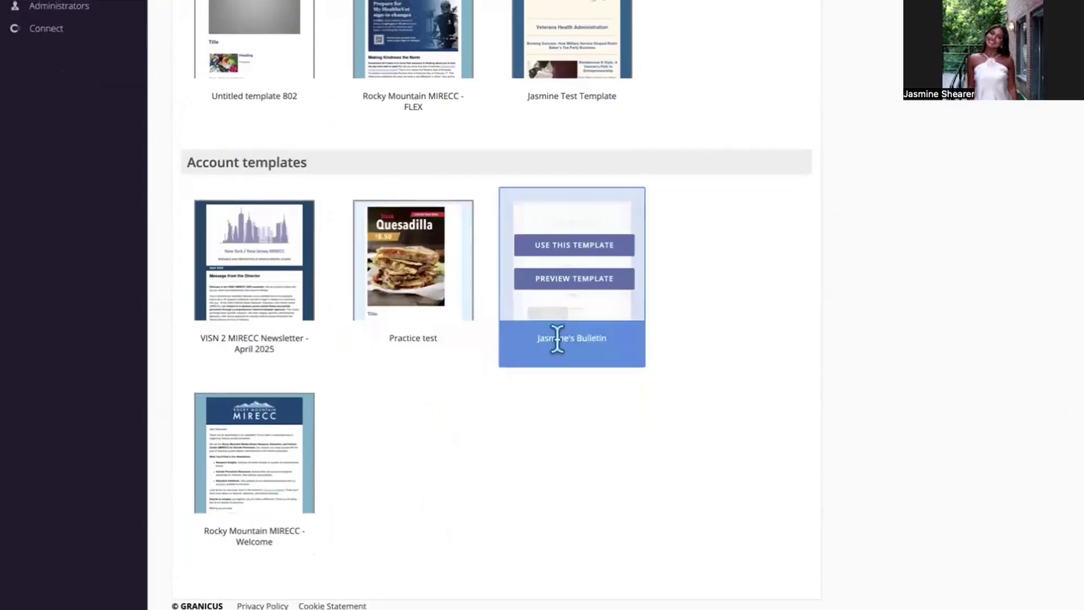
pyautogui.click(590, 256)
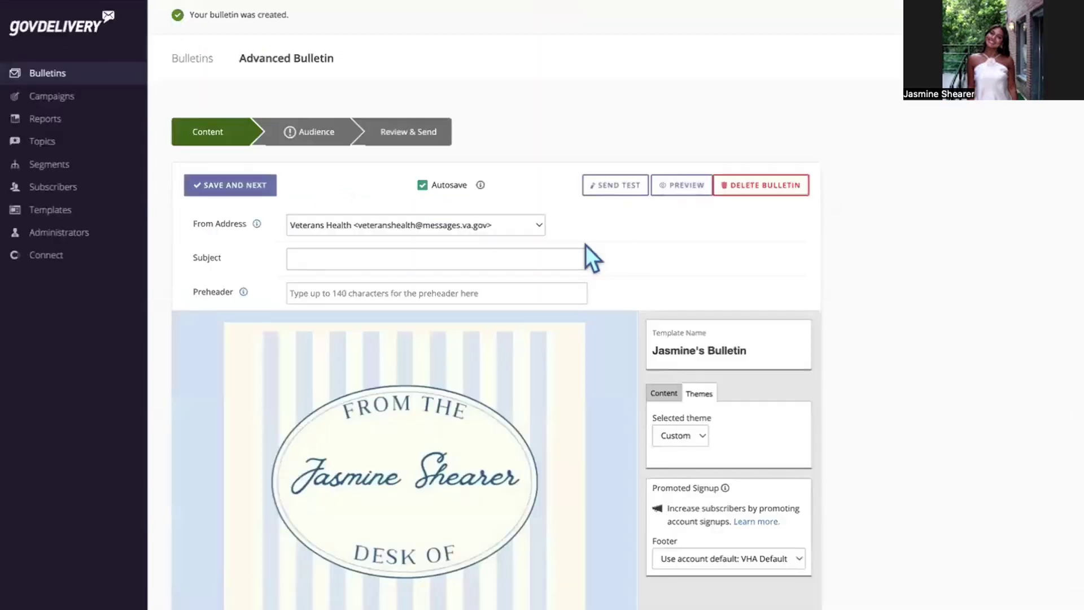
# Preview the bulletin's HTML email version from the header image down to the footer, and close the preview.
pyautogui.scroll(-4, 585, 245)
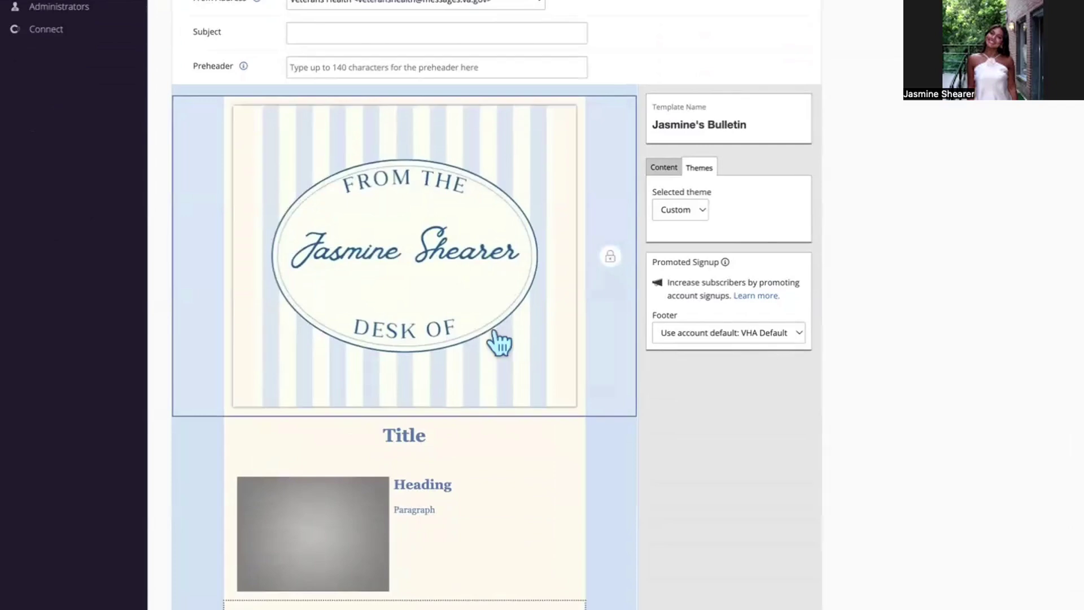
pyautogui.scroll(-2, 388, 406)
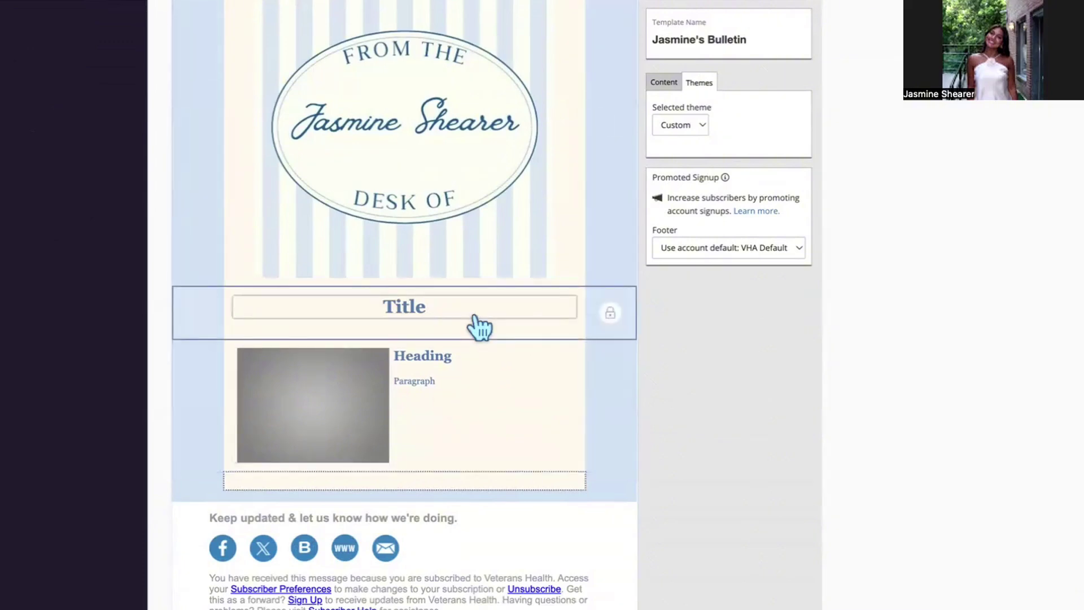
pyautogui.scroll(3, 480, 328)
pyautogui.scroll(2, 480, 328)
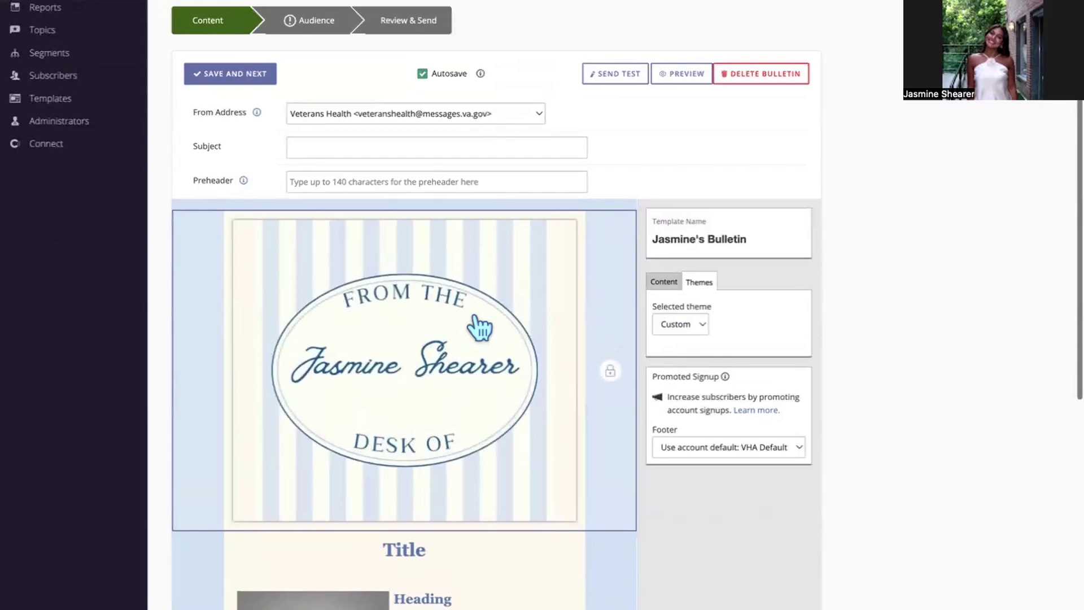
pyautogui.scroll(2, 480, 328)
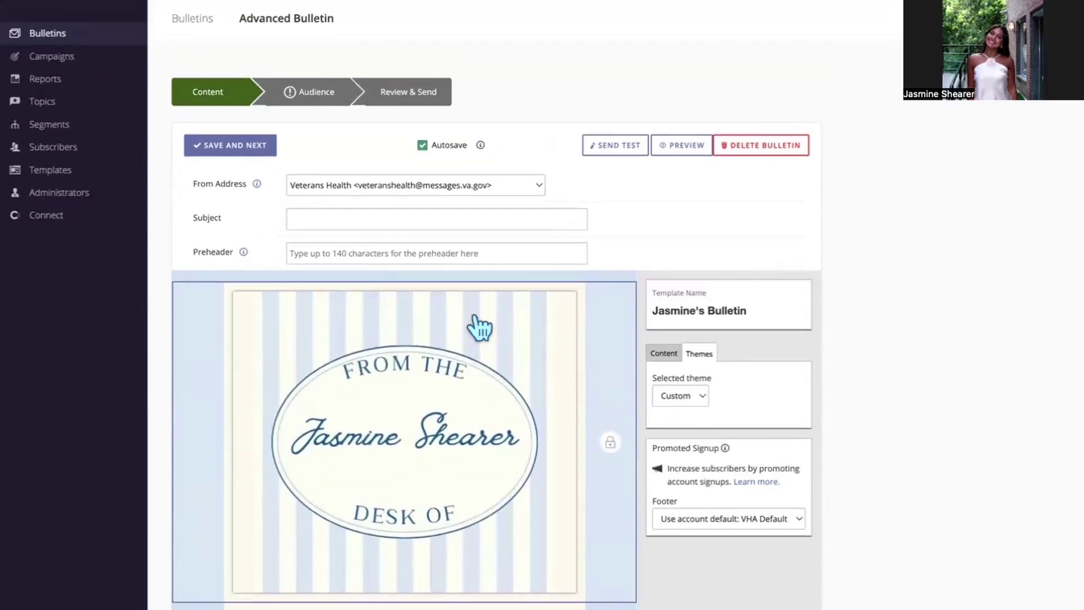
pyautogui.click(674, 151)
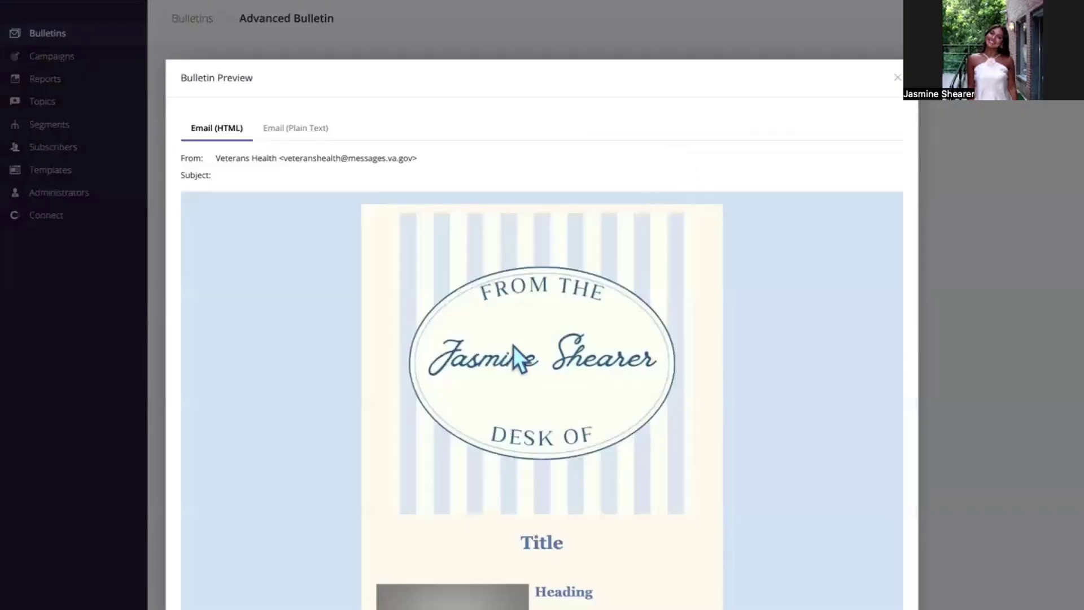
pyautogui.scroll(-3, 513, 347)
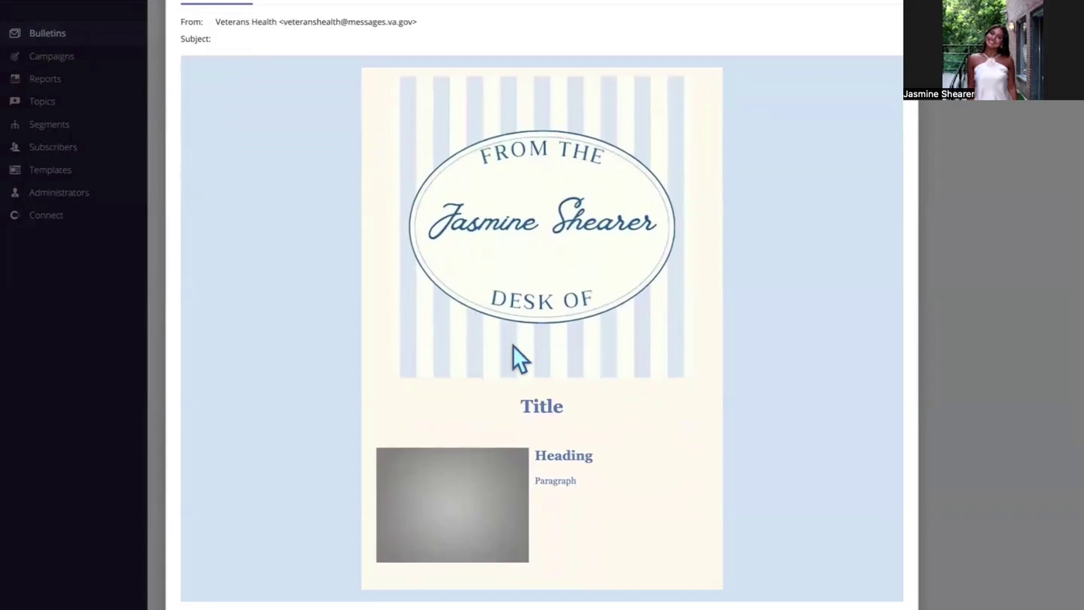
pyautogui.scroll(-2, 514, 346)
pyautogui.scroll(-2, 513, 345)
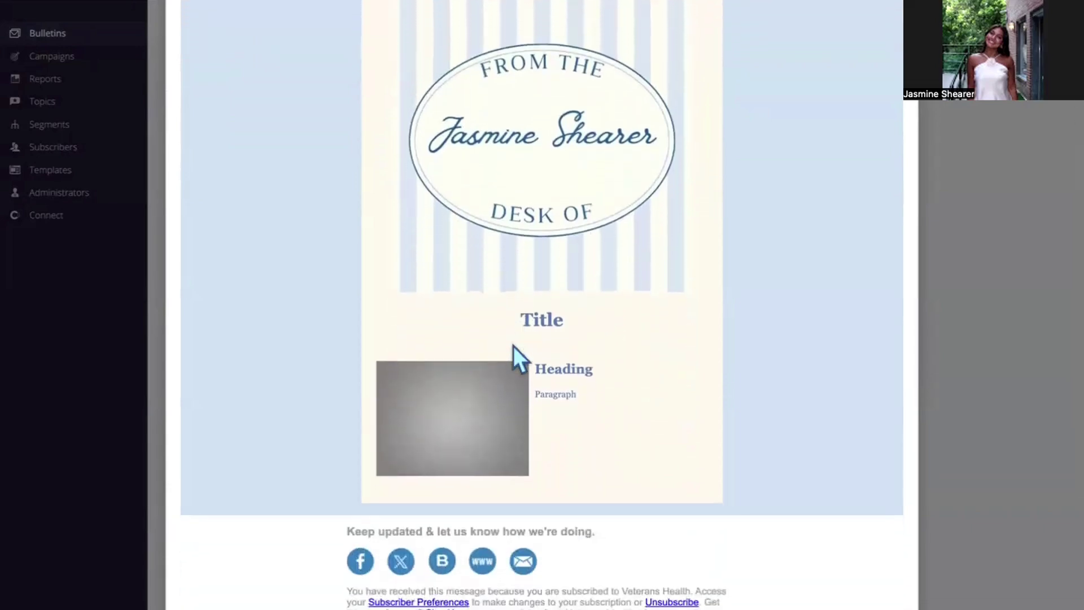
pyautogui.scroll(-1, 513, 345)
pyautogui.scroll(-1, 513, 346)
pyautogui.scroll(4, 513, 346)
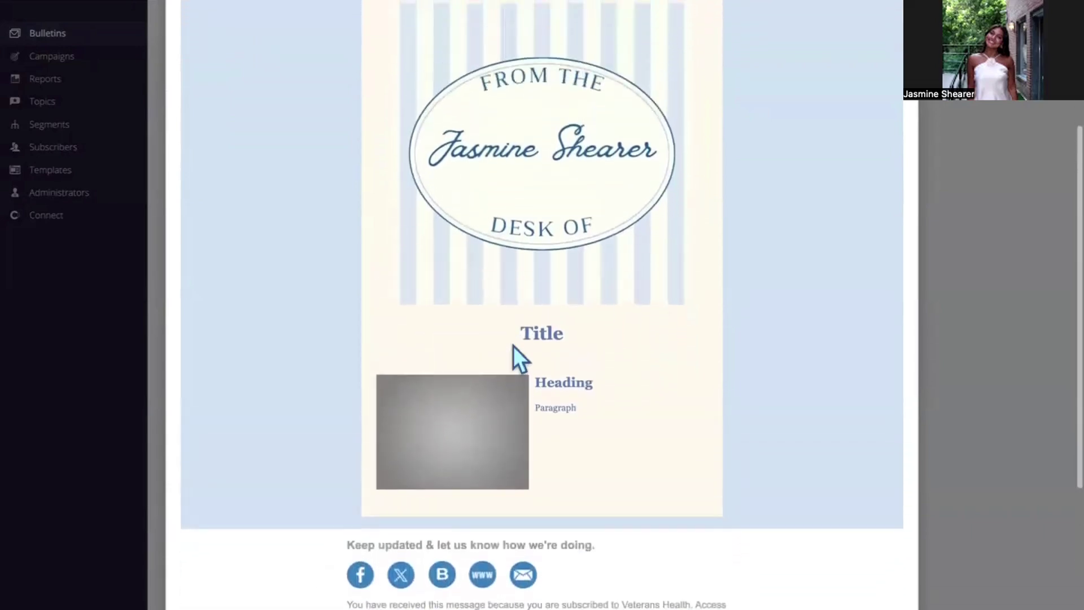
pyautogui.scroll(7, 513, 346)
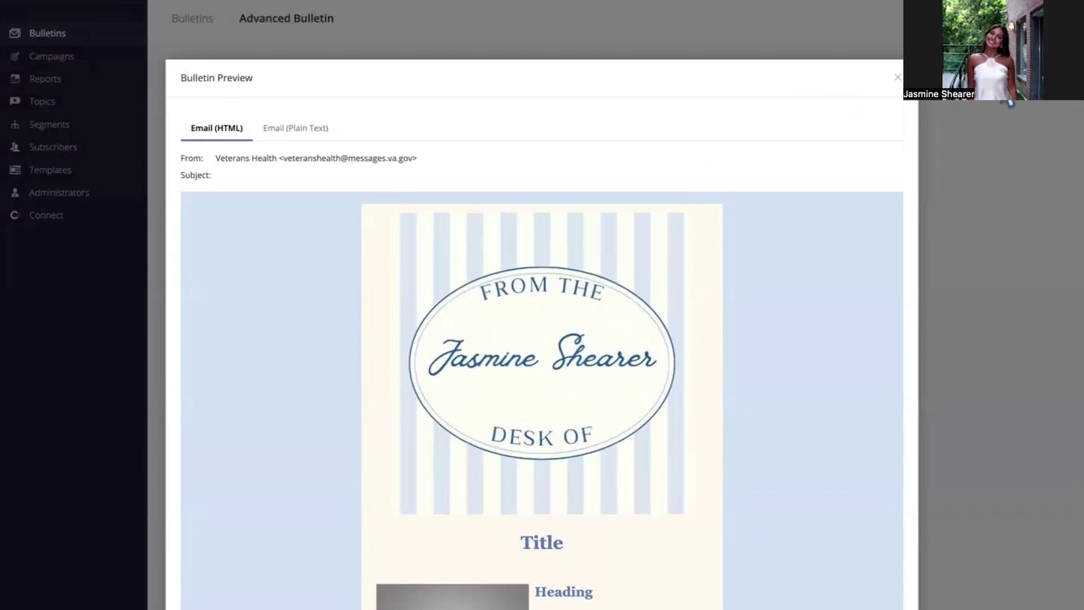
pyautogui.click(897, 78)
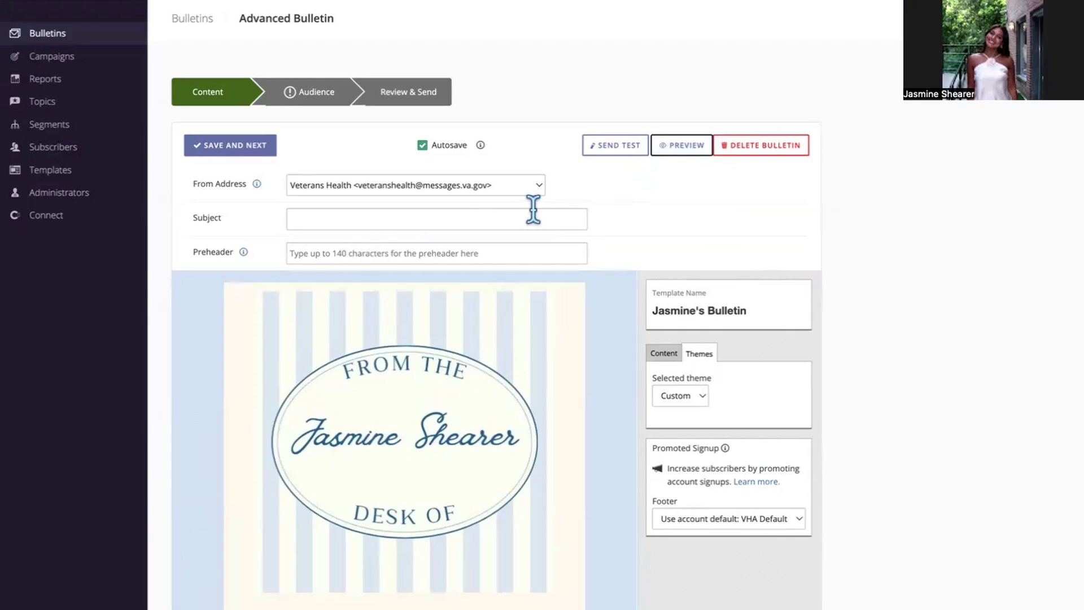
# Check the recipient address for a test bulletin and leave without sending the test.
pyautogui.click(606, 148)
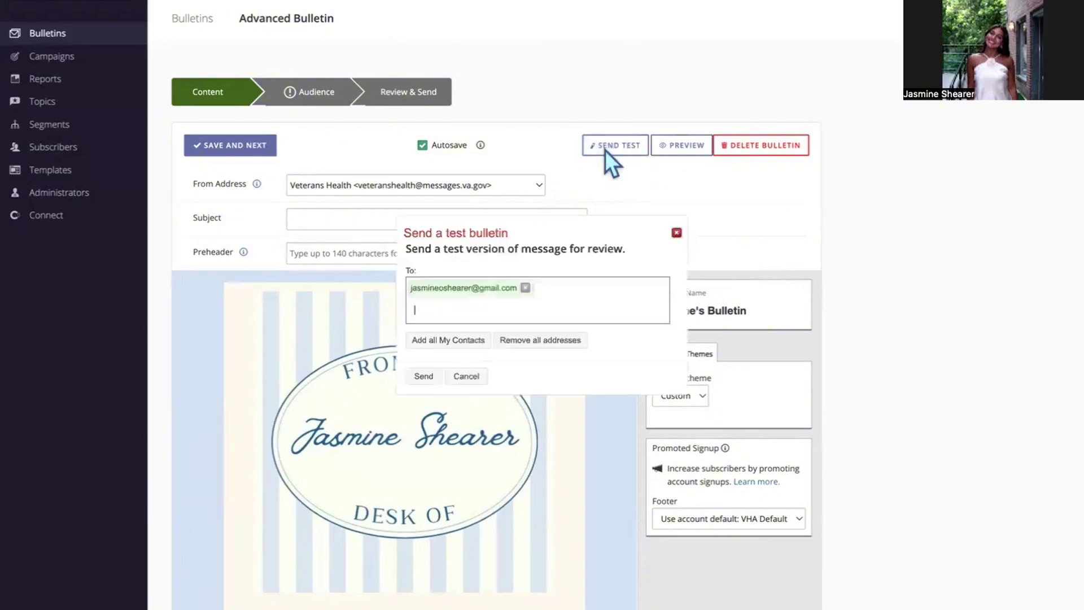
pyautogui.click(415, 291)
pyautogui.click(677, 234)
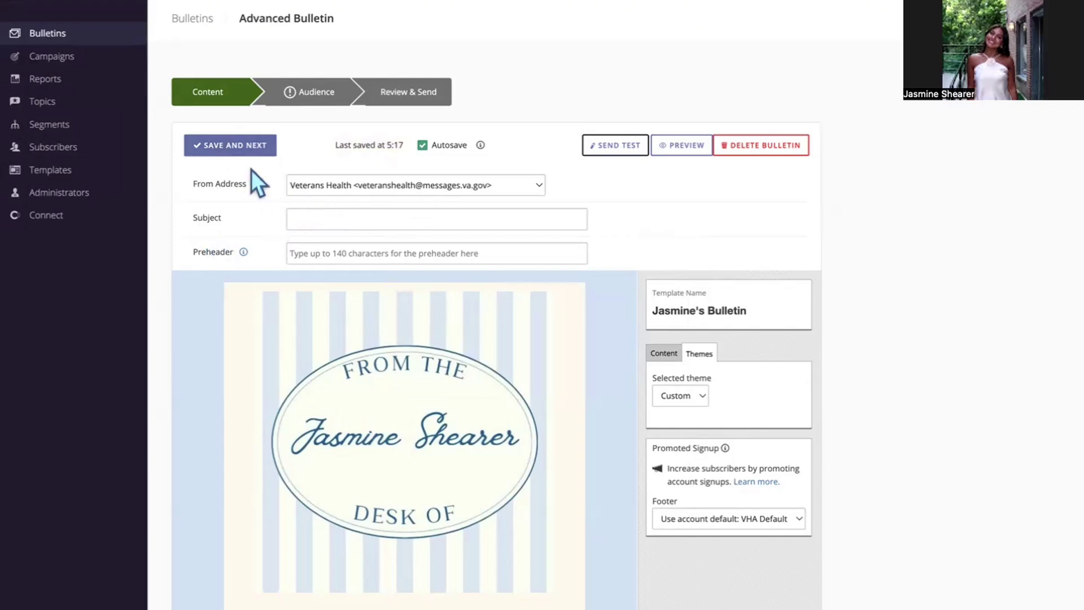
# Save the bulletin content and select All Topic Subscribers, including **VHA DM Test Topic**, as the audience.
pyautogui.click(235, 148)
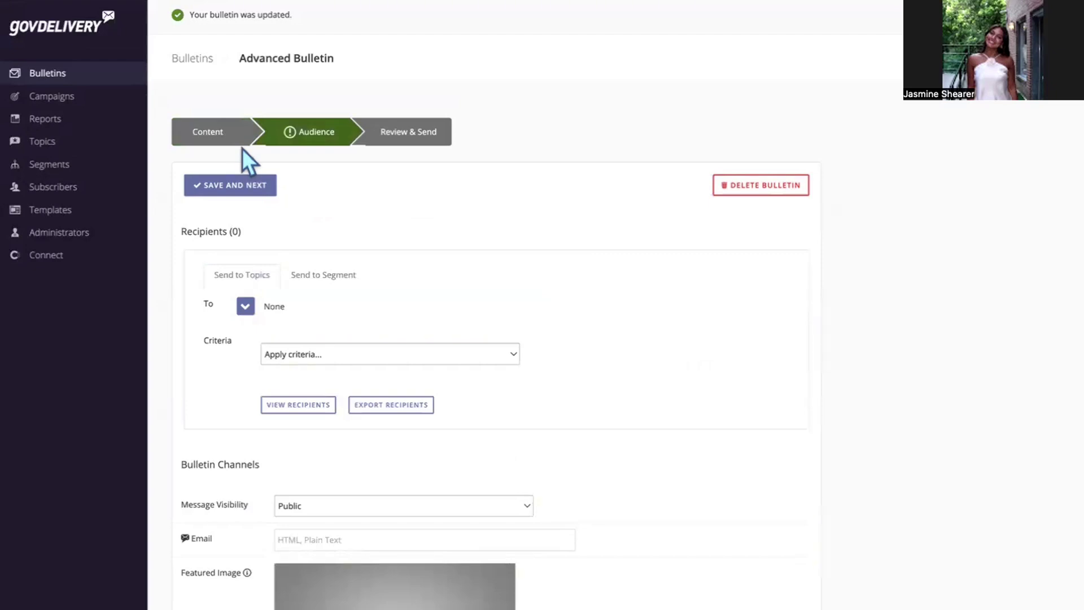
pyautogui.scroll(-1, 496, 225)
pyautogui.scroll(-1, 496, 224)
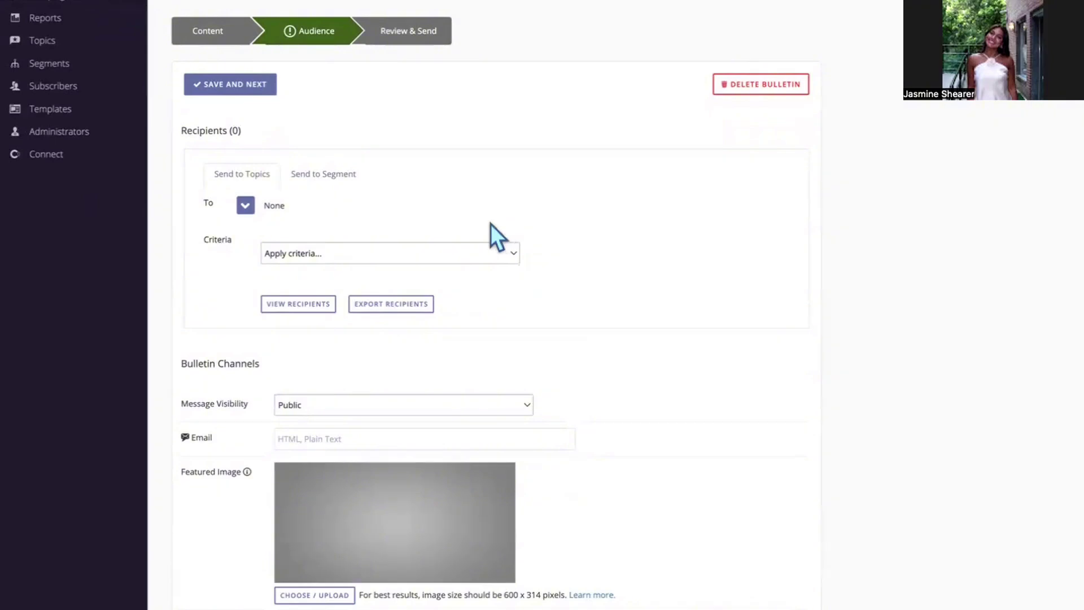
pyautogui.click(246, 205)
pyautogui.click(277, 231)
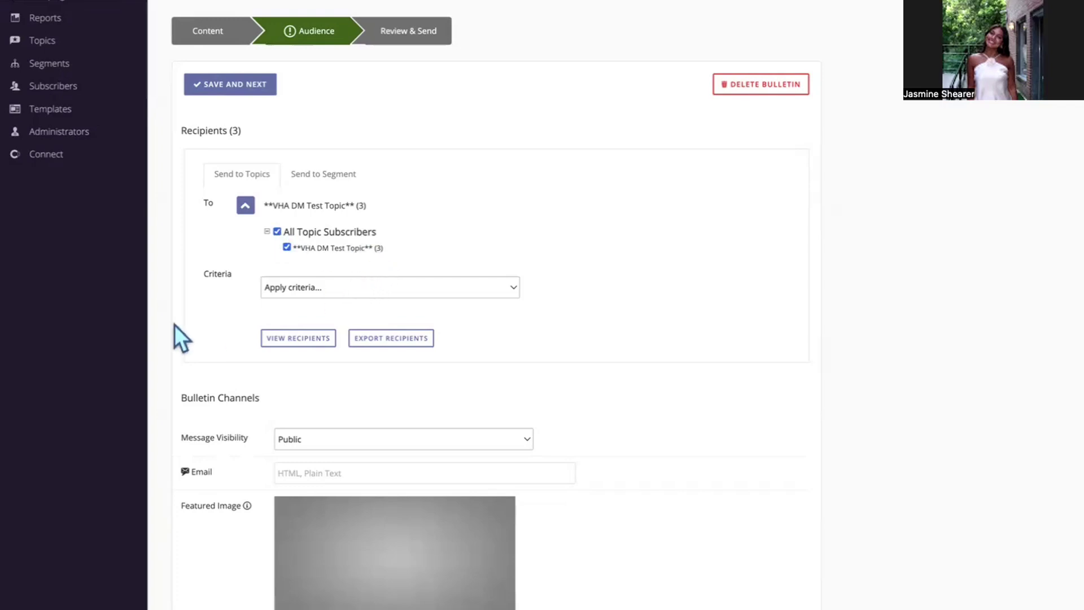
# View the list of targeted recipients for the selected topic and close it.
pyautogui.scroll(-1, 227, 336)
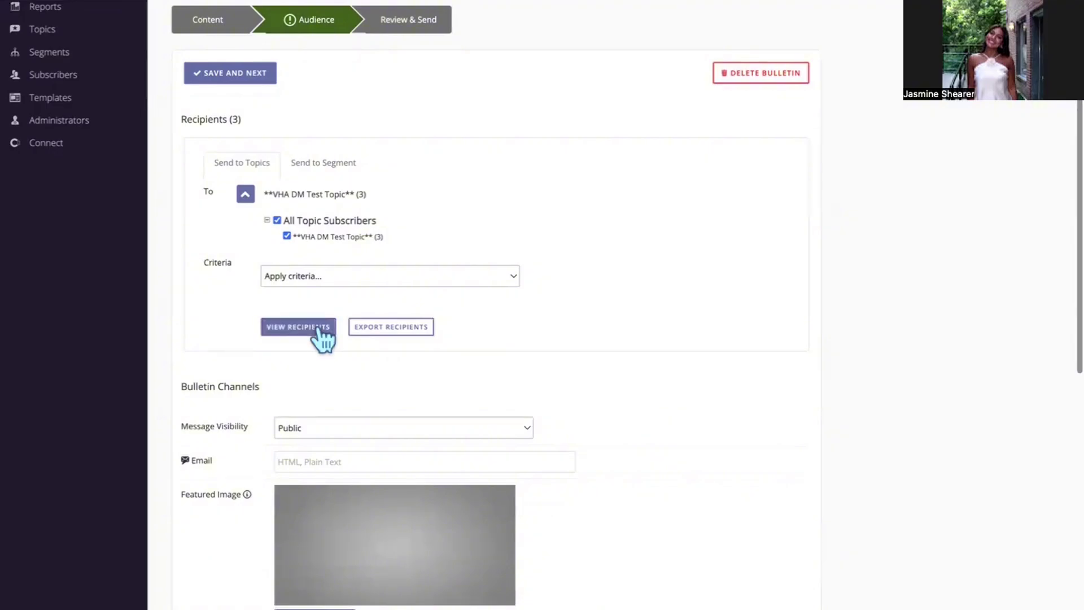
pyautogui.click(294, 333)
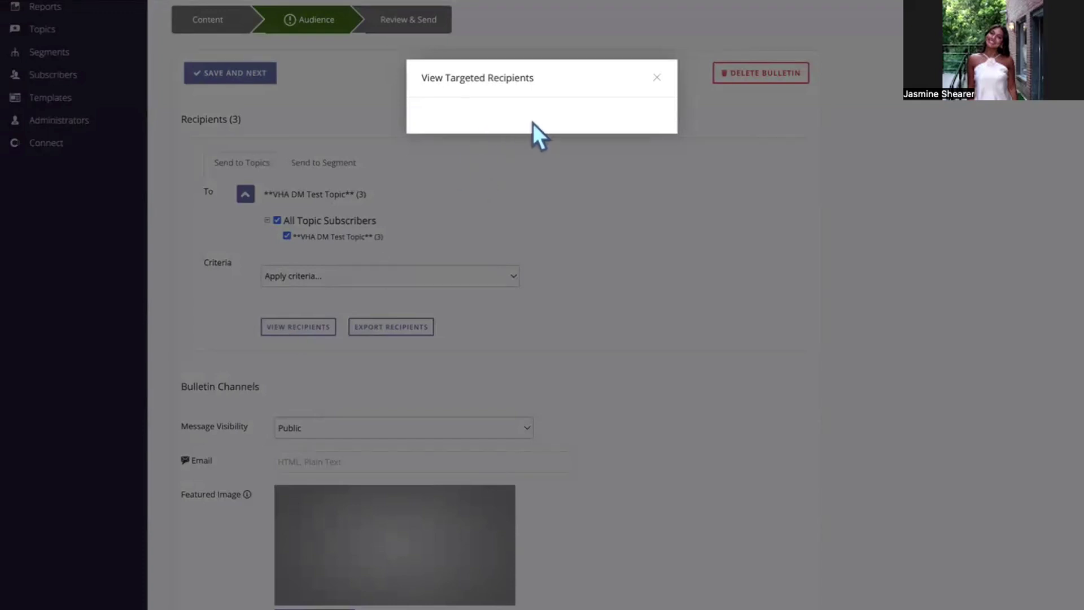
pyautogui.click(657, 77)
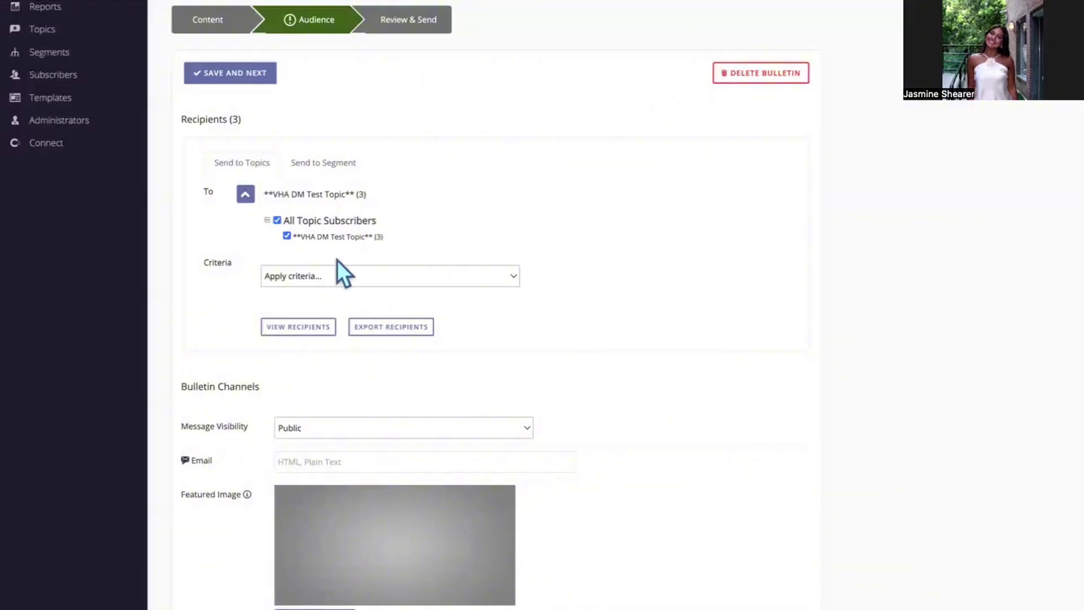
pyautogui.click(300, 324)
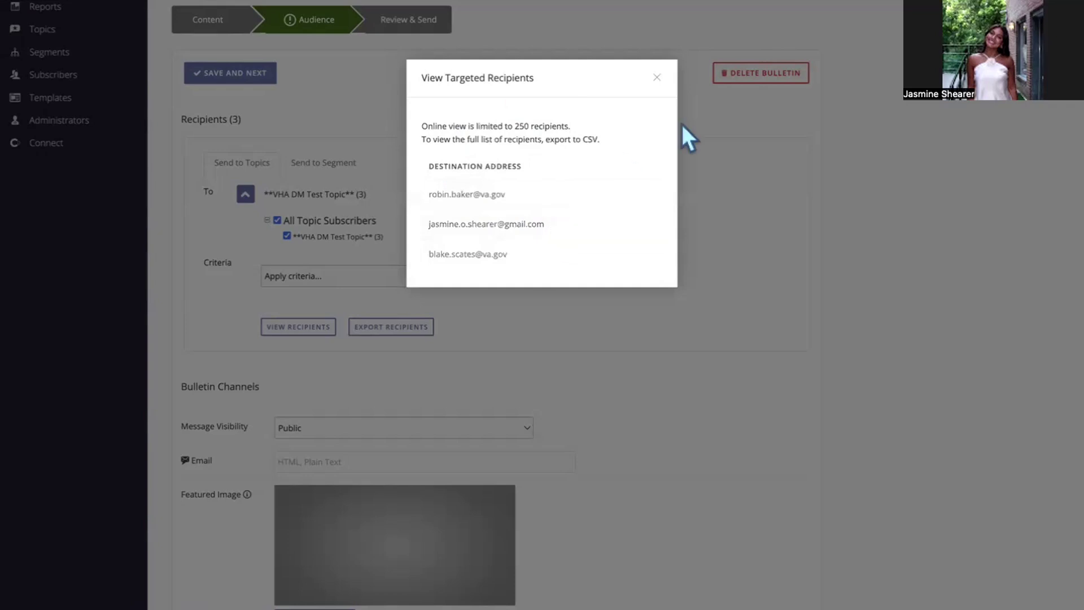
pyautogui.click(656, 77)
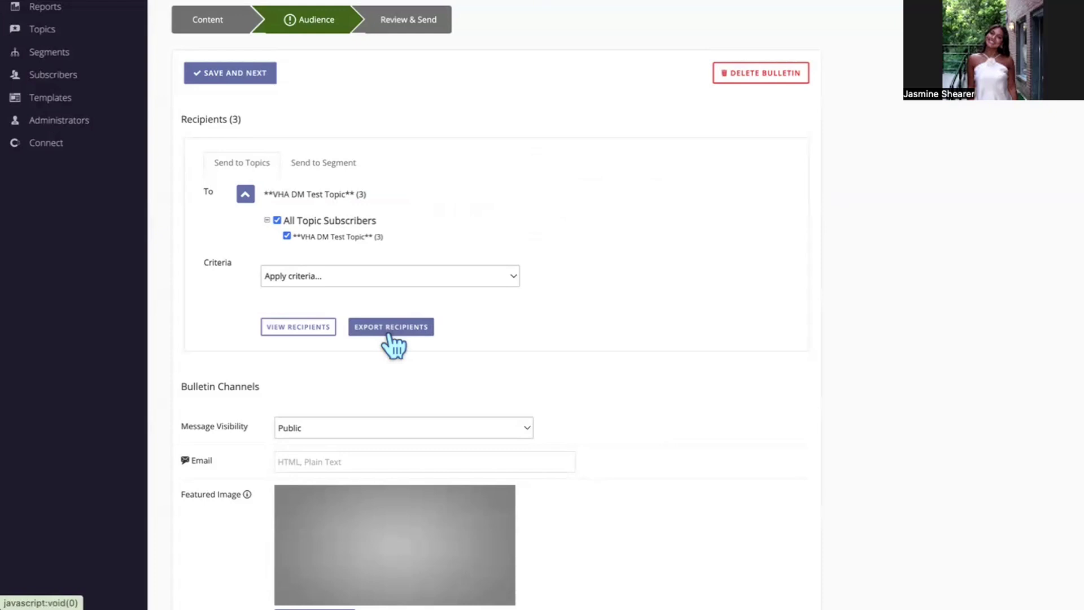
# Set the message visibility under Bulletin Channels to Public.
pyautogui.scroll(-3, 593, 408)
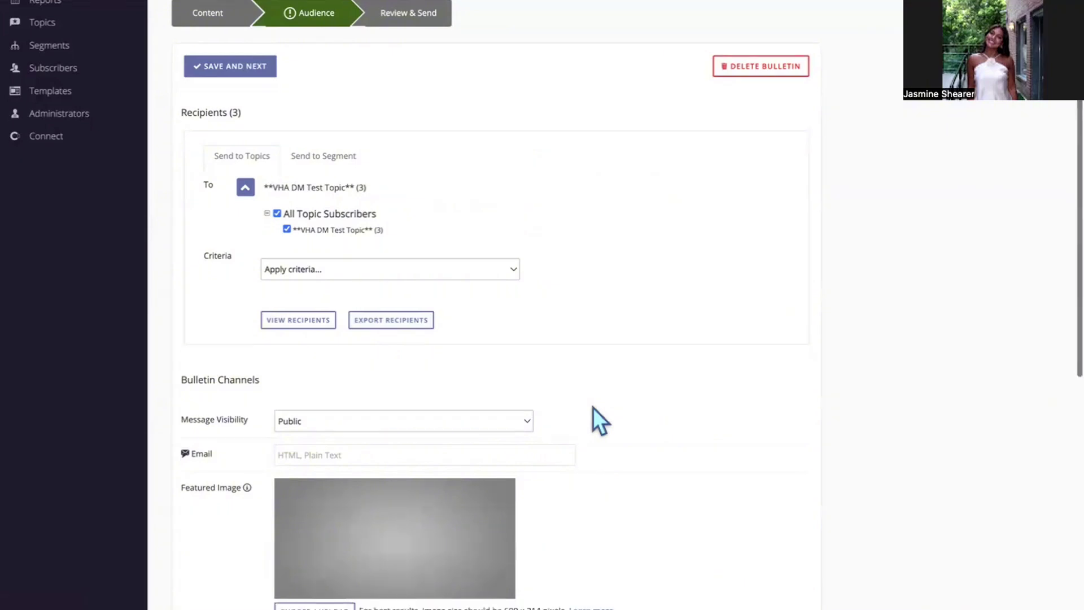
pyautogui.scroll(-4, 593, 408)
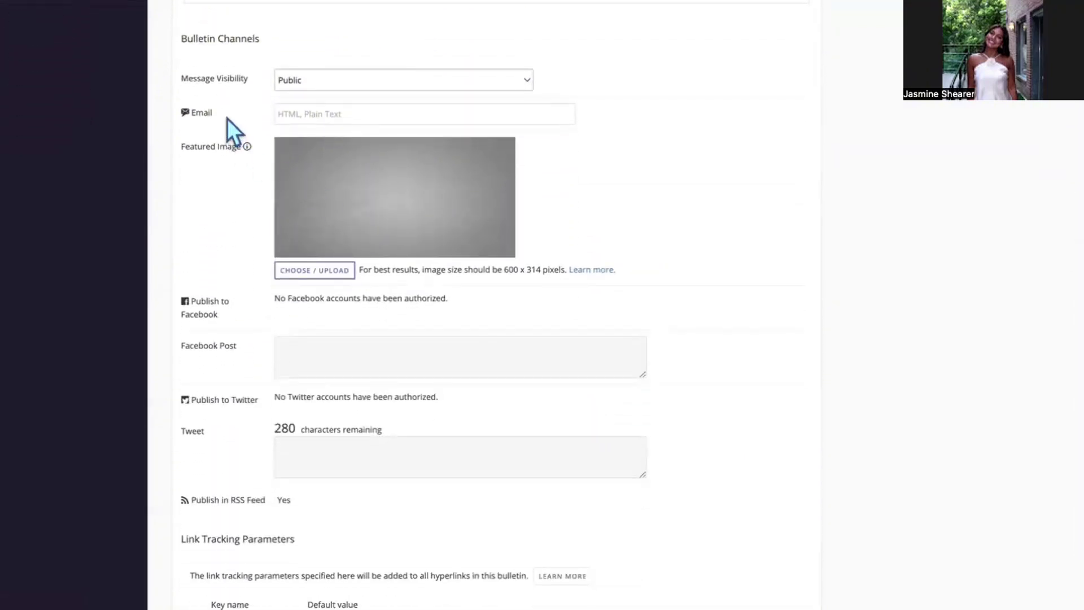
pyautogui.click(329, 80)
pyautogui.click(320, 39)
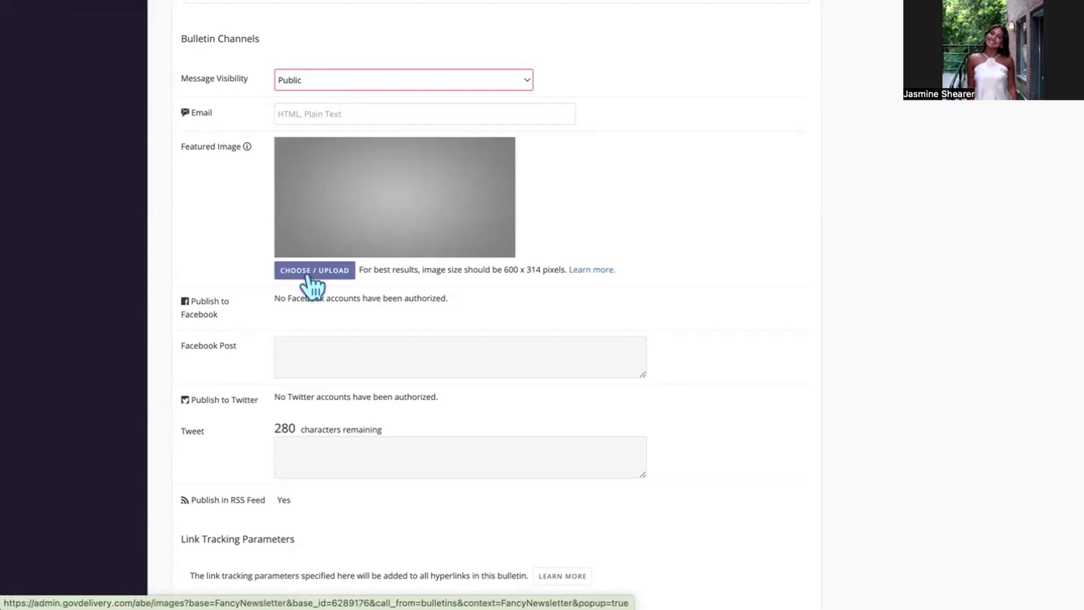
pyautogui.click(216, 242)
# Save the audience settings and continue to the bulletin's Review & Send stage.
pyautogui.scroll(-2, 211, 230)
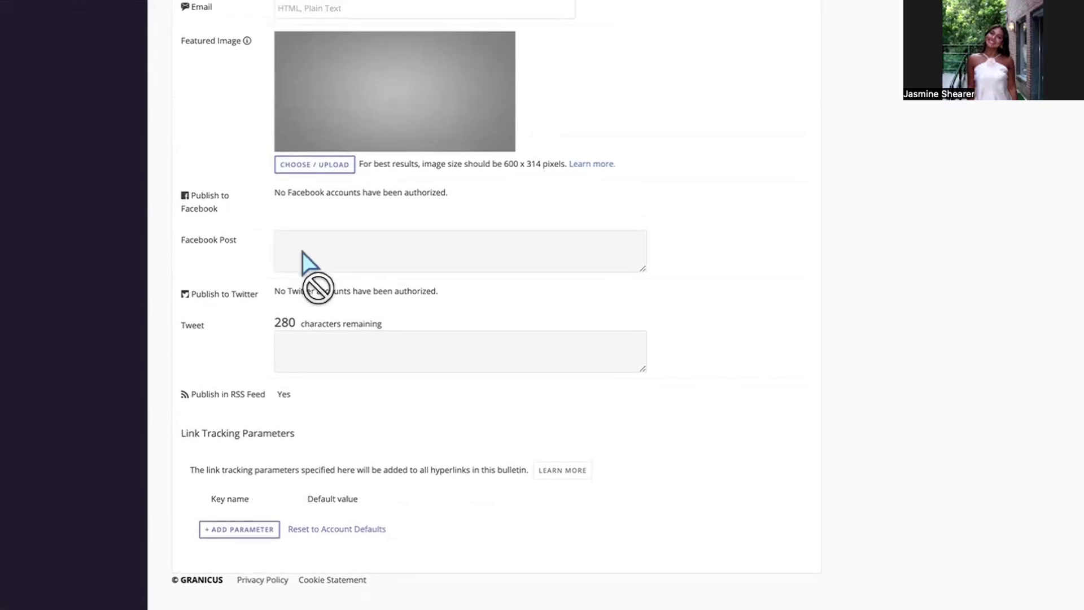
pyautogui.scroll(2, 340, 229)
pyautogui.scroll(10, 339, 229)
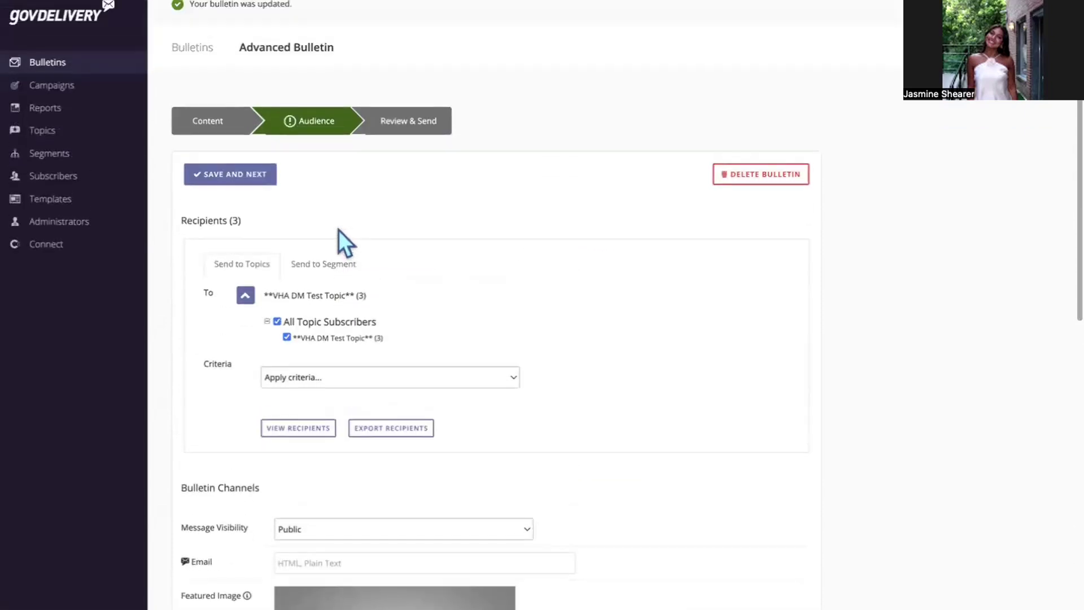
pyautogui.click(255, 178)
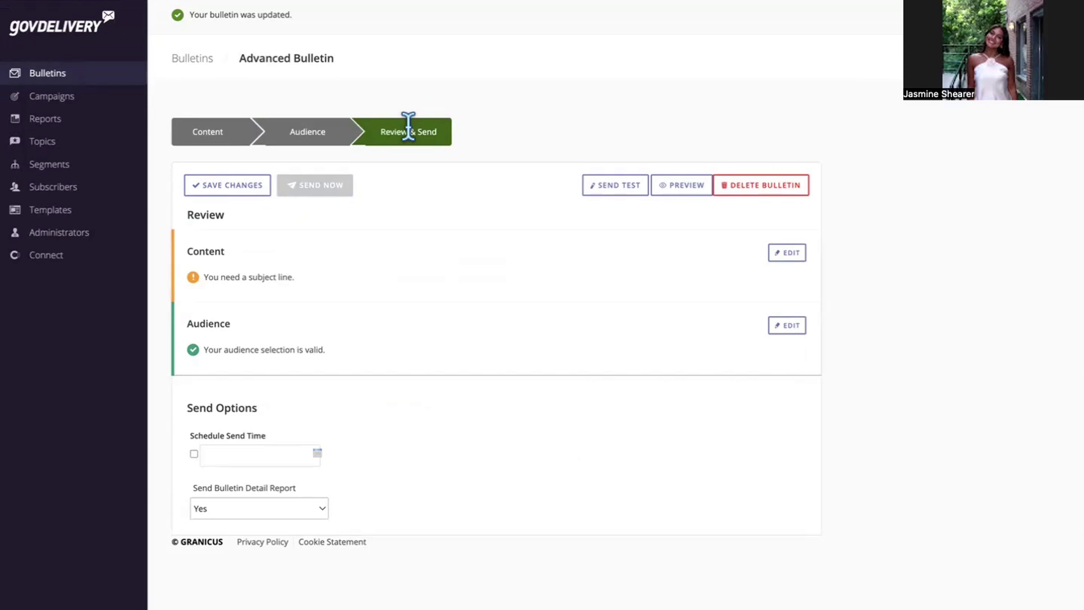
pyautogui.scroll(-1, 313, 283)
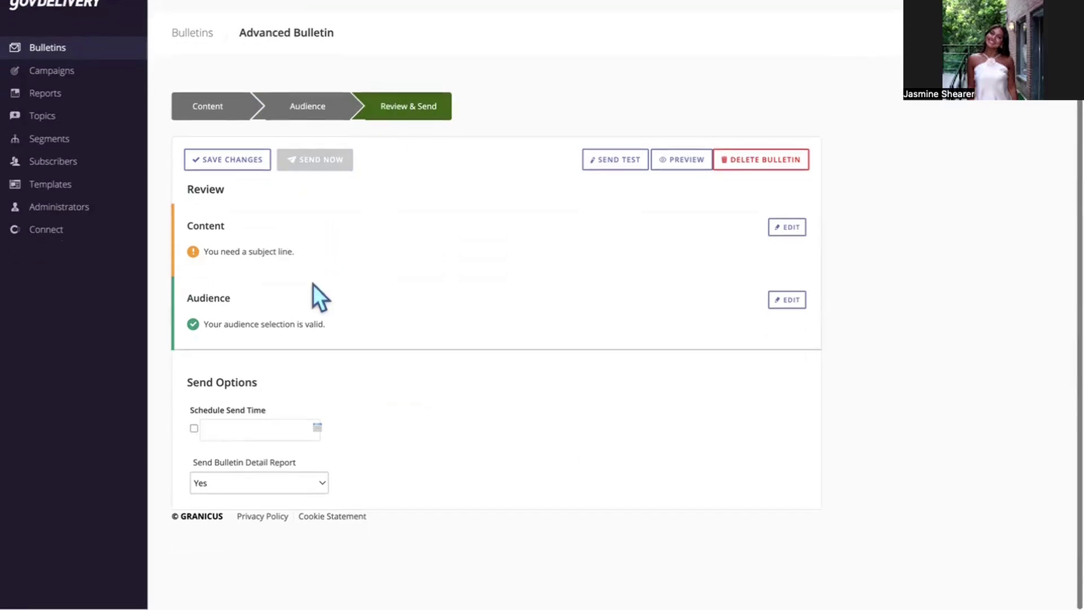